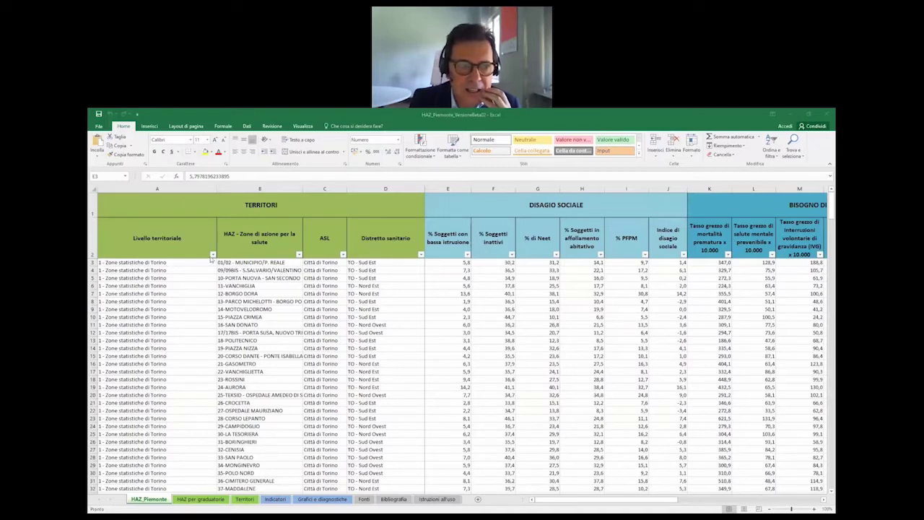
Filter the Livello territoriale column to show only "3 - Unioni montane e collinari"
left_click(213, 255)
left_click(167, 331)
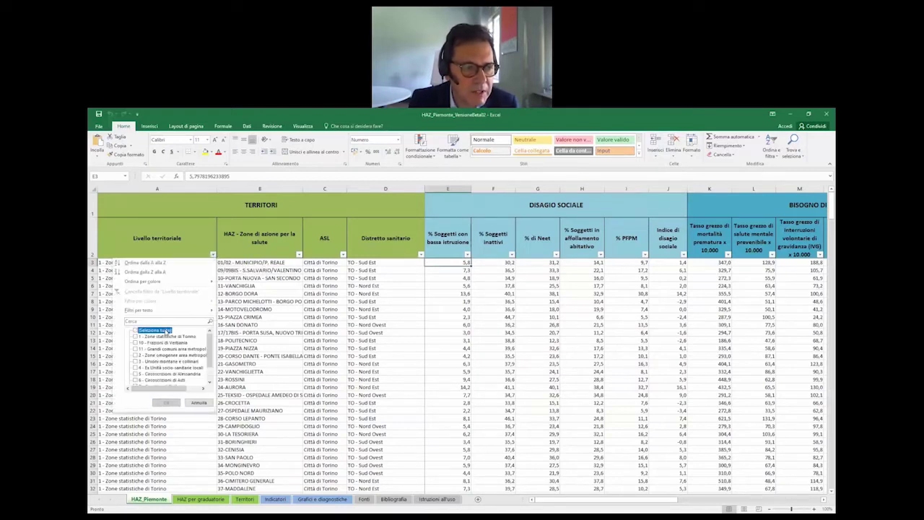
left_click(137, 366)
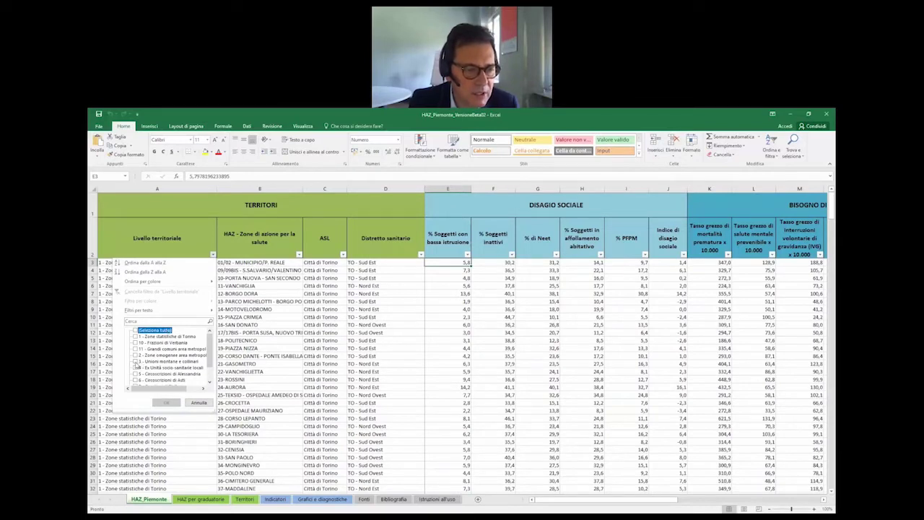
left_click(136, 362)
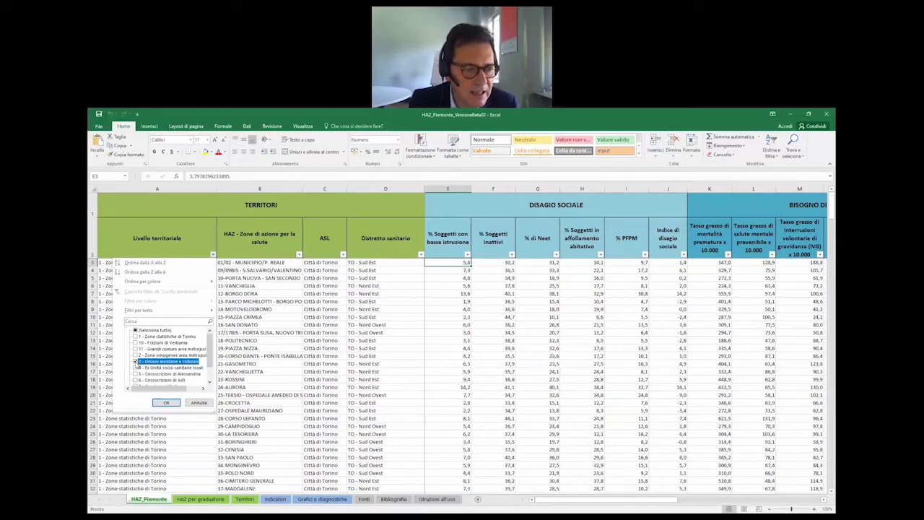
left_click(165, 403)
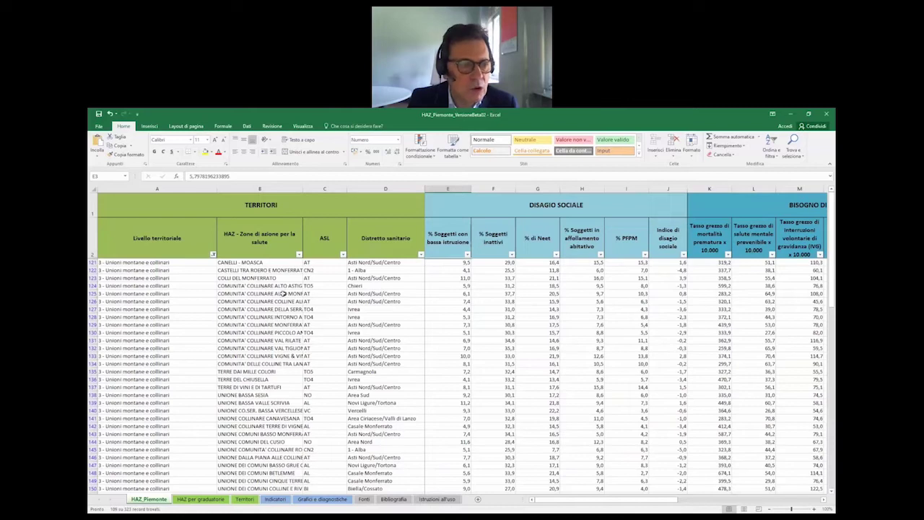
Look at the filter options available for the ASL and Distretto sanitario columns without applying any
left_click(343, 255)
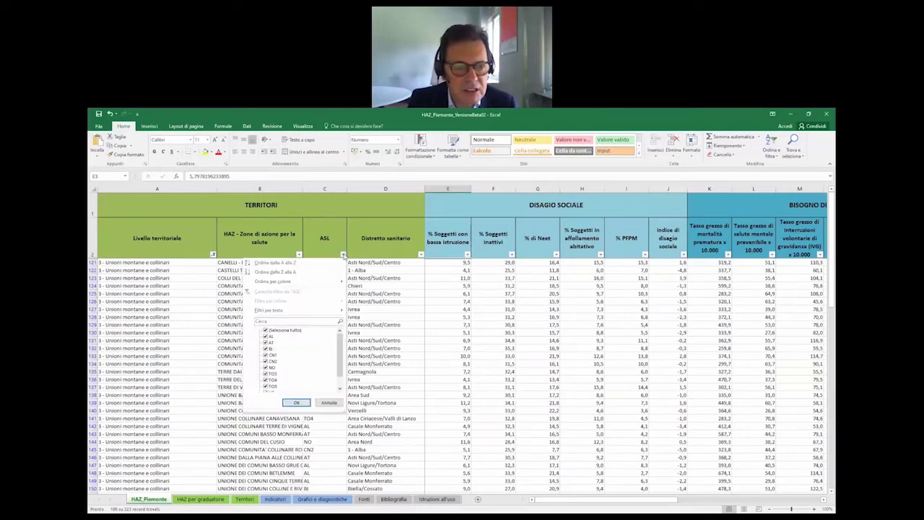
left_click(343, 255)
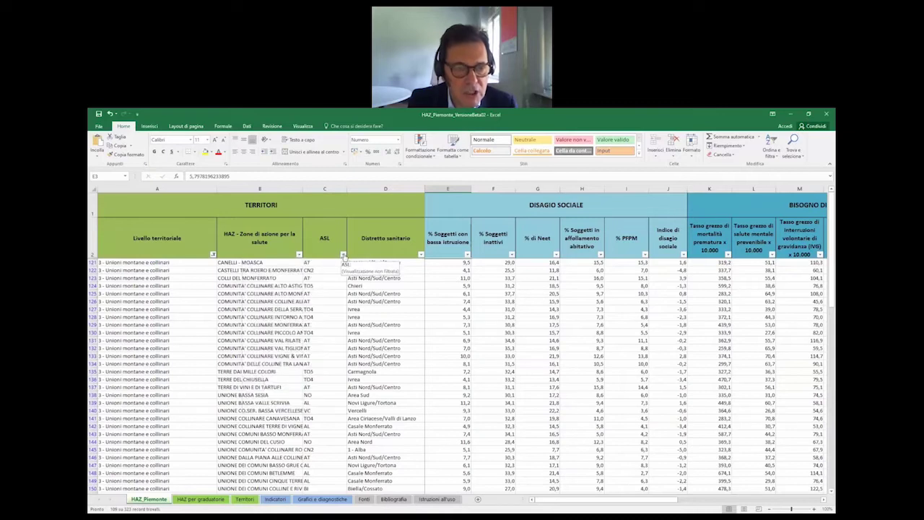
left_click(421, 256)
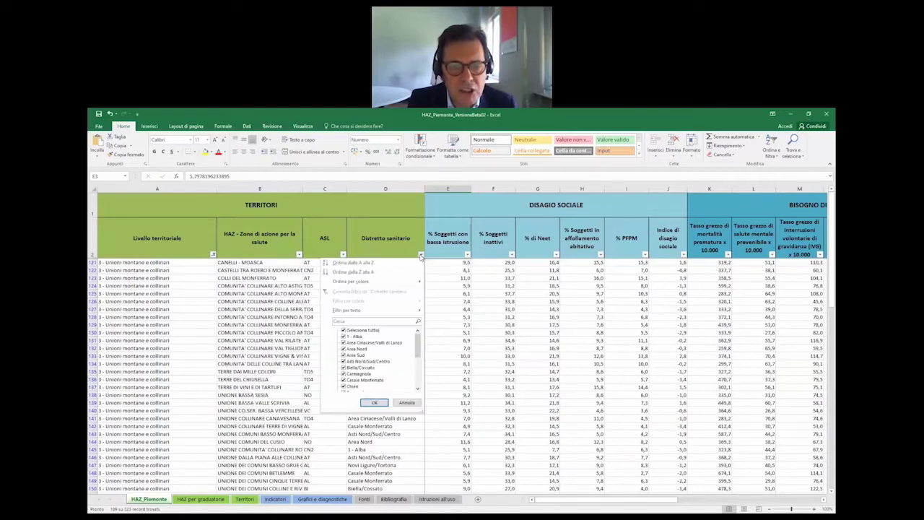
left_click(421, 257)
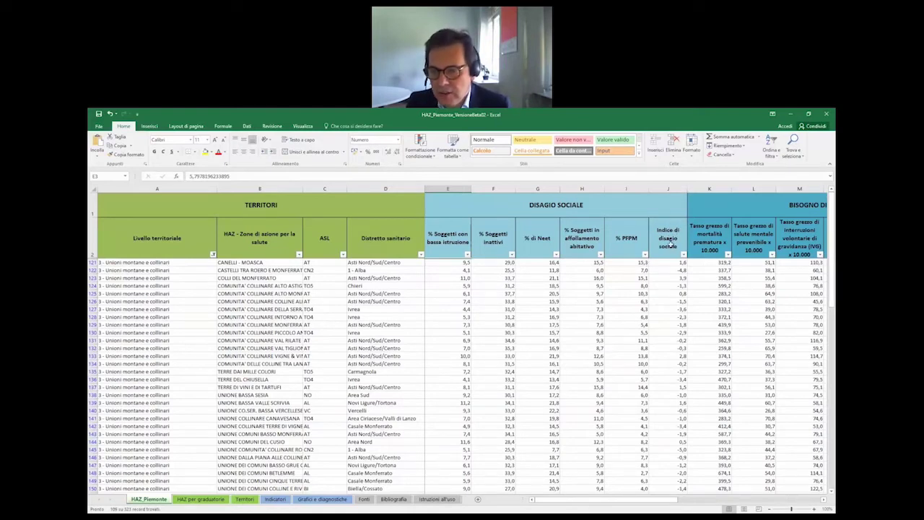
Review the Bisogno di salute, Fabbisogno di prevenzione and Zone di azione per la salute columns of the filtered territories
left_click(824, 500)
left_click(824, 500)
left_click(824, 500)
left_click(824, 499)
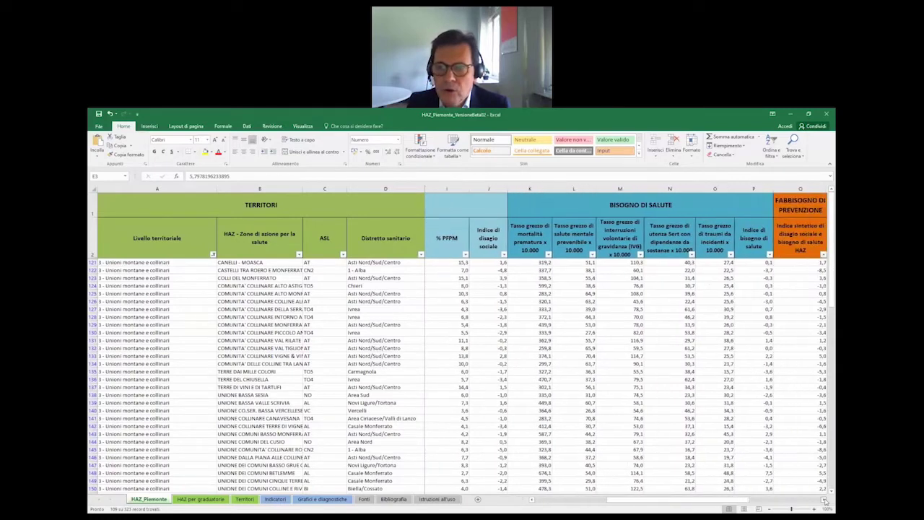
left_click(824, 500)
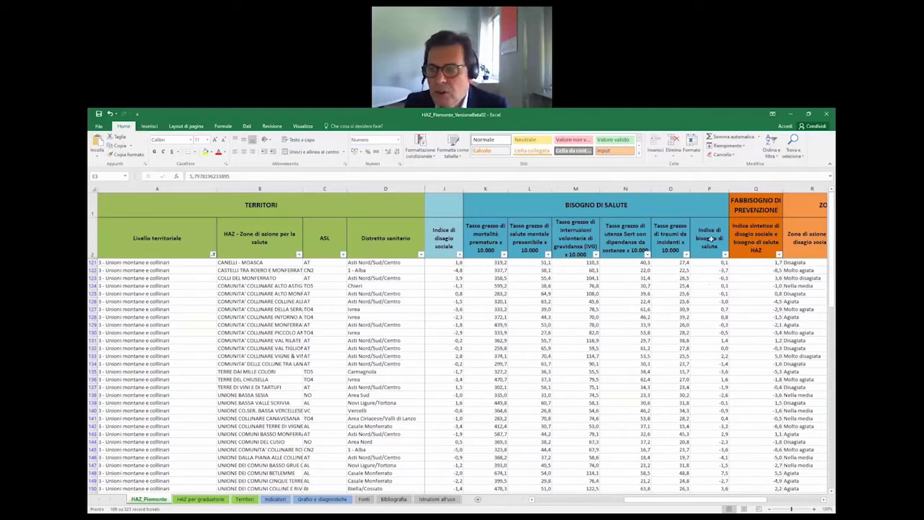
scroll(824, 501, "right", 4)
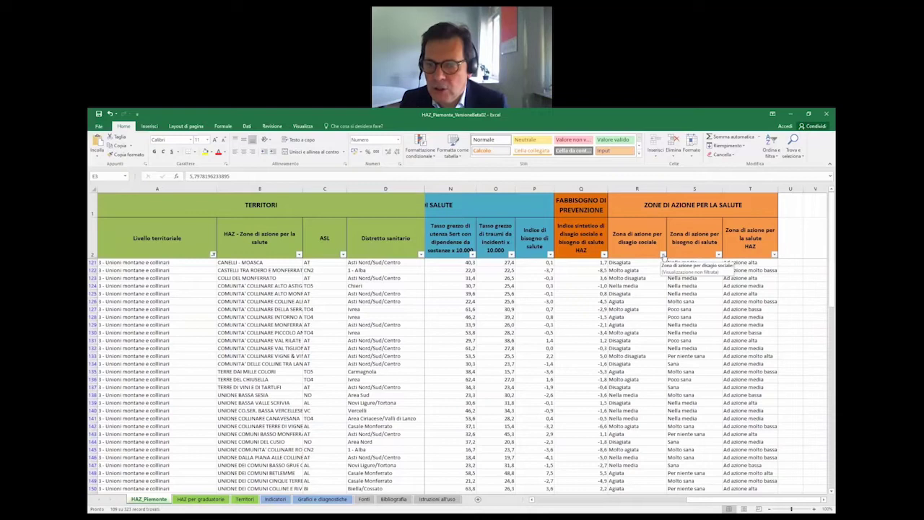
Look at the filter categories of the Zona di azione per disagio sociale and per bisogno di salute columns
left_click(663, 254)
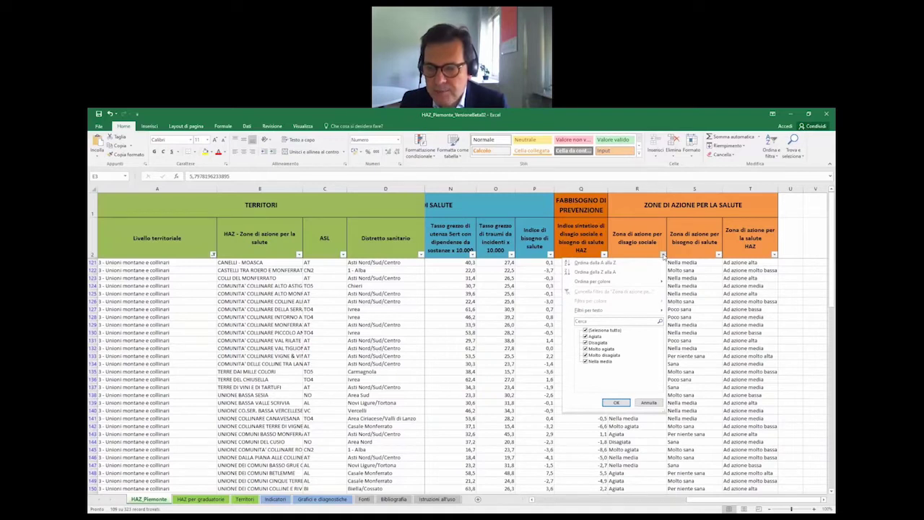
left_click(663, 255)
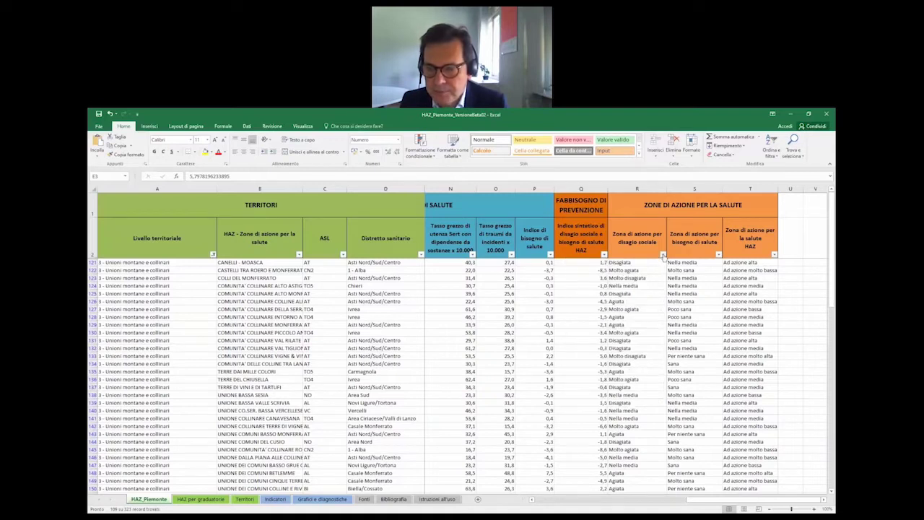
left_click(719, 255)
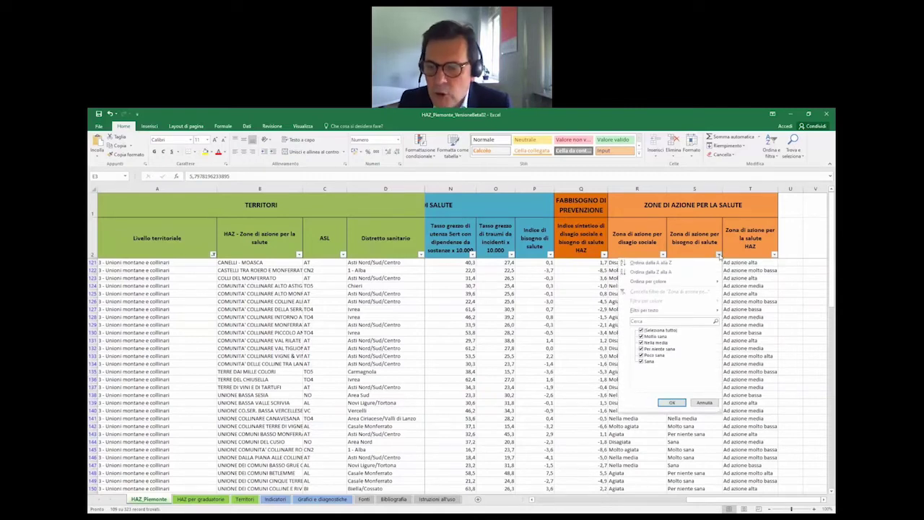
left_click(718, 255)
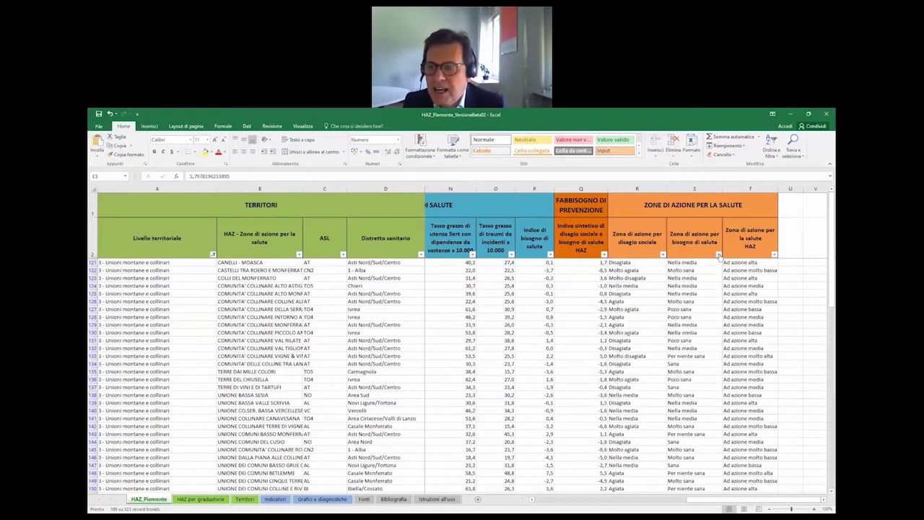
Filter the Zona di azione per la salute HAZ column to show only "Ad azione molto alta"
left_click(775, 255)
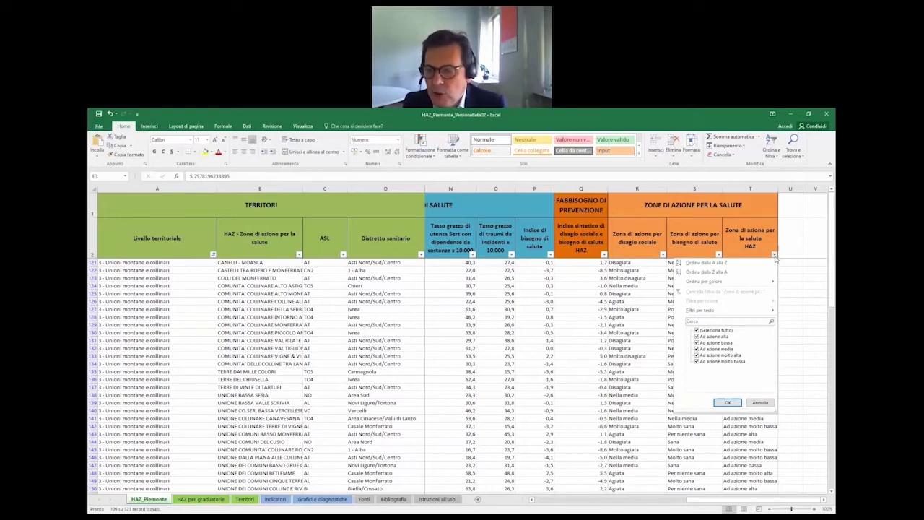
left_click(716, 330)
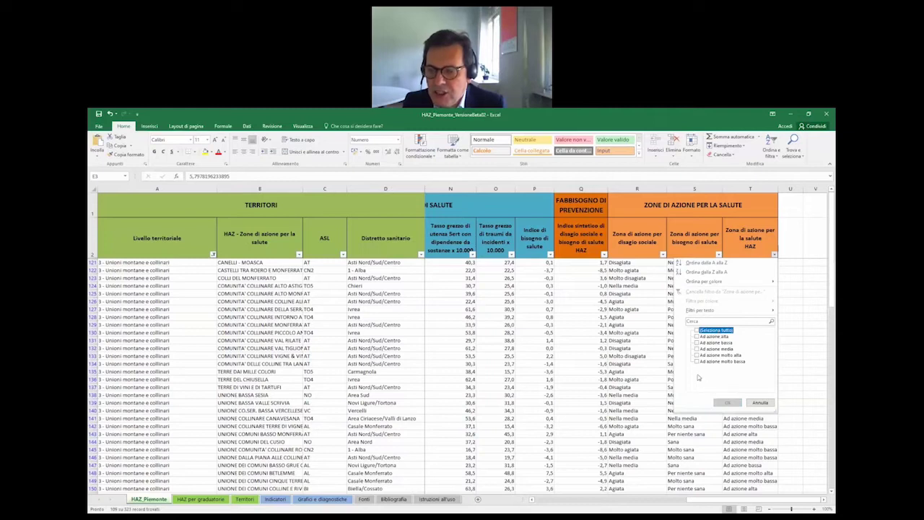
left_click(697, 361)
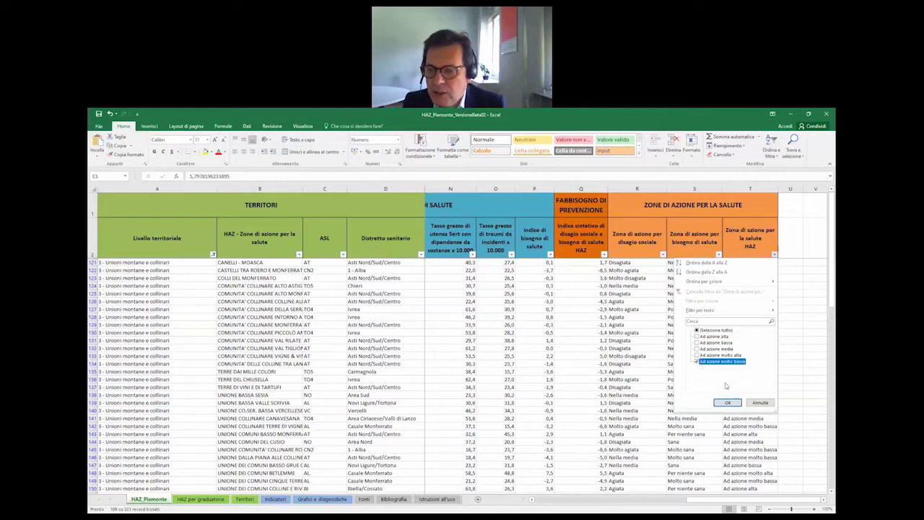
left_click(696, 361)
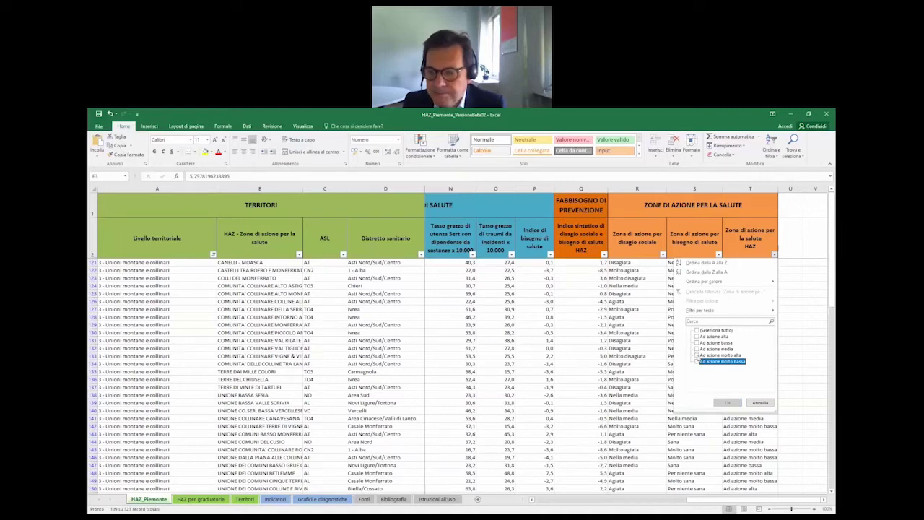
left_click(696, 355)
left_click(727, 402)
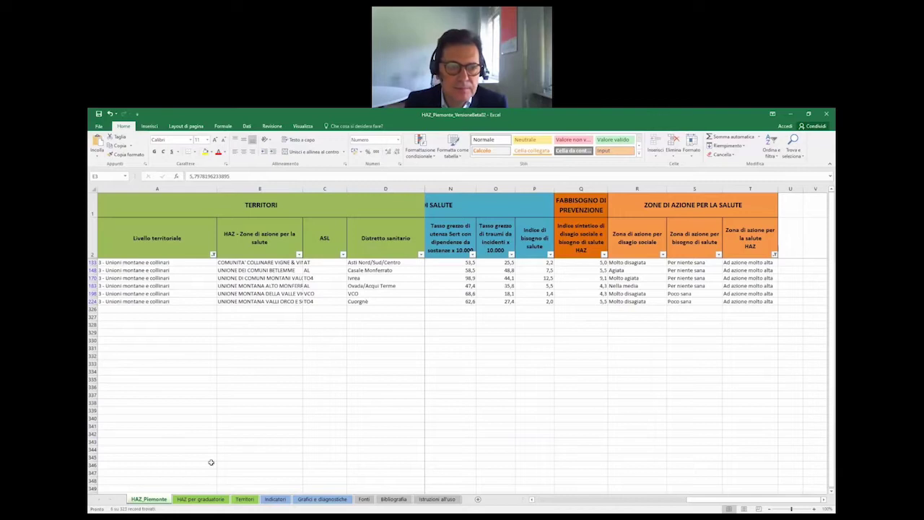
Sort the whole HAZ per graduatorie sheet by Indice di bisogno di salute values, from largest to smallest
left_click(202, 499)
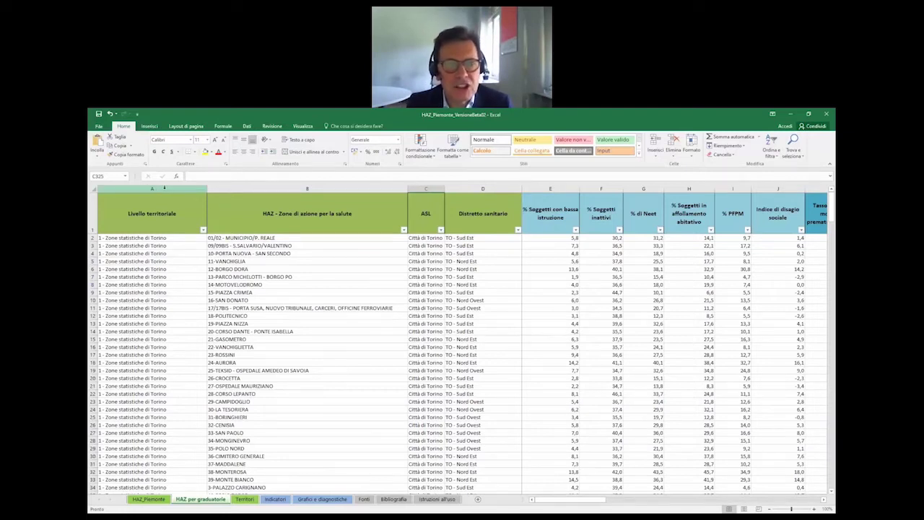
left_click(92, 188)
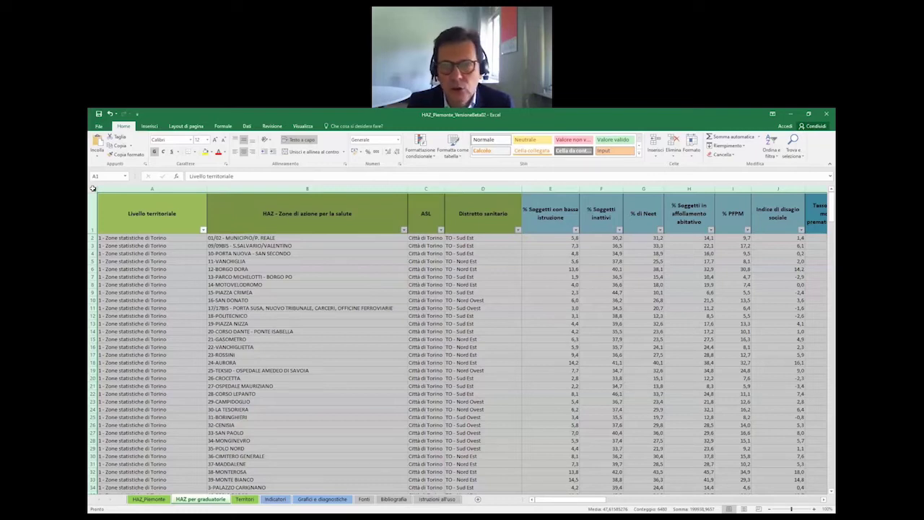
left_click(250, 128)
left_click(350, 146)
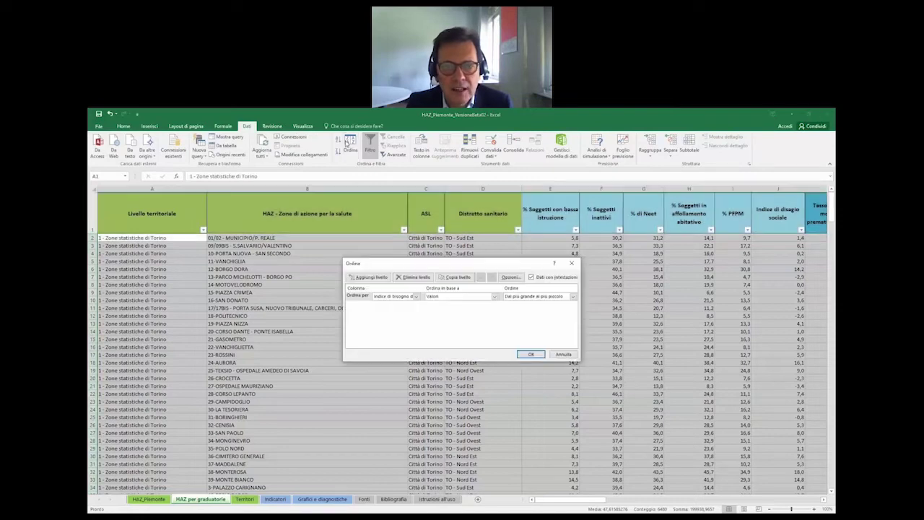
left_click(417, 296)
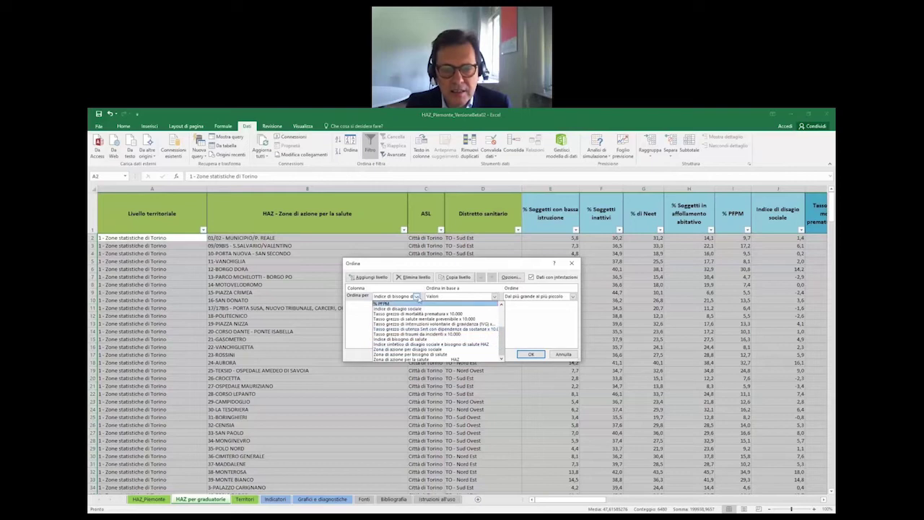
left_click(417, 297)
left_click(573, 297)
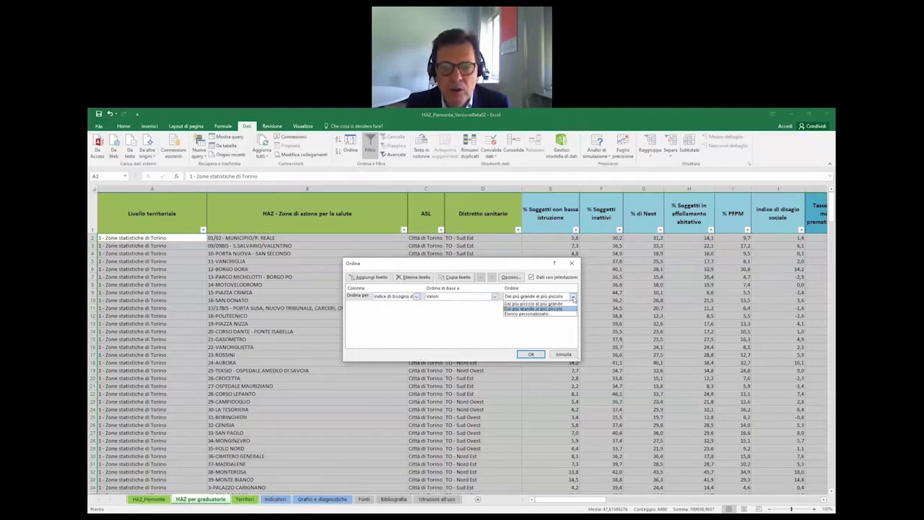
left_click(573, 297)
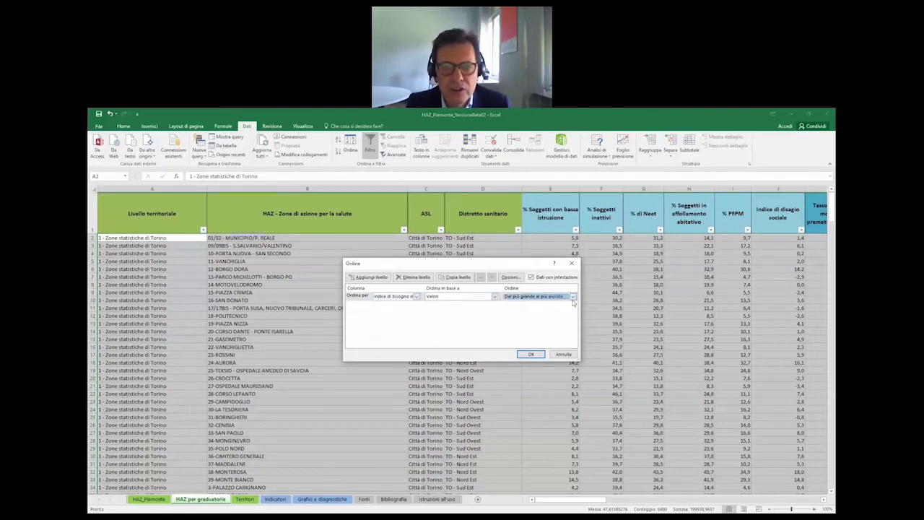
left_click(541, 357)
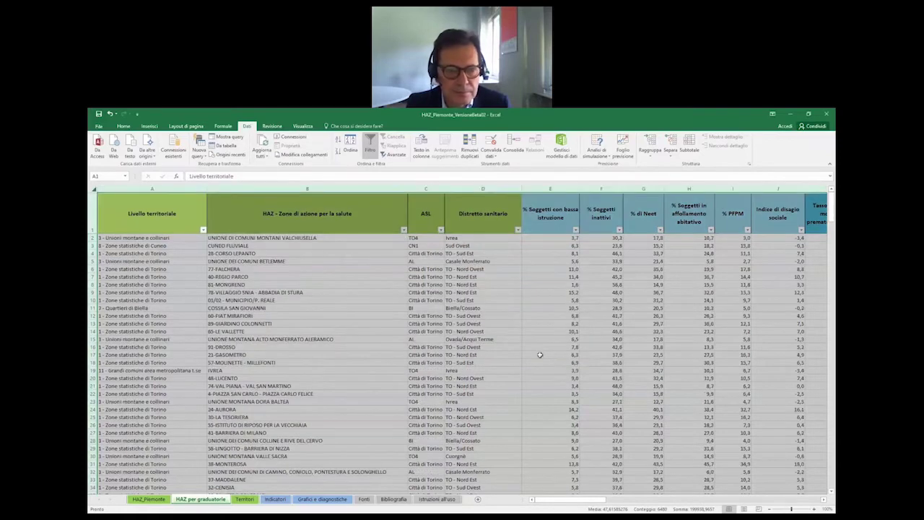
Examine the territorial levels table, the map of Torino's 92 statistical zones and the zone name lists on the Territori sheet
left_click(248, 499)
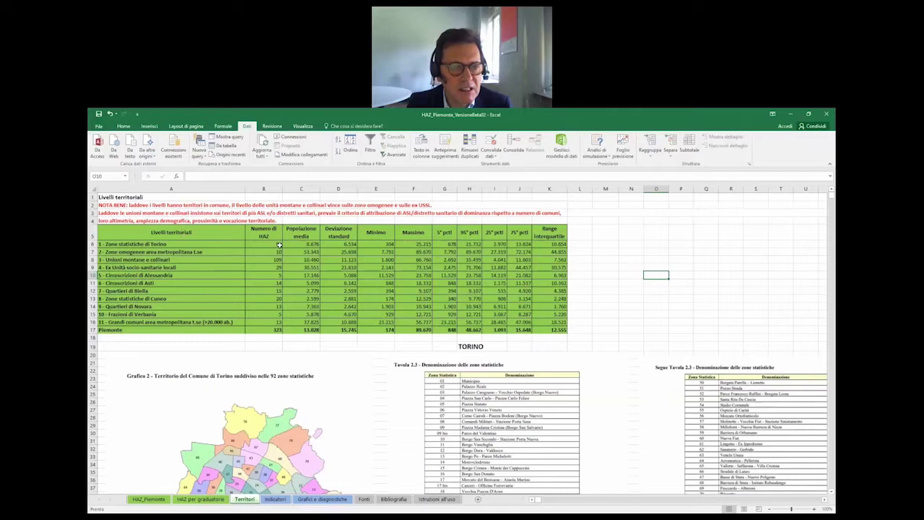
scroll(287, 258, "down", 6)
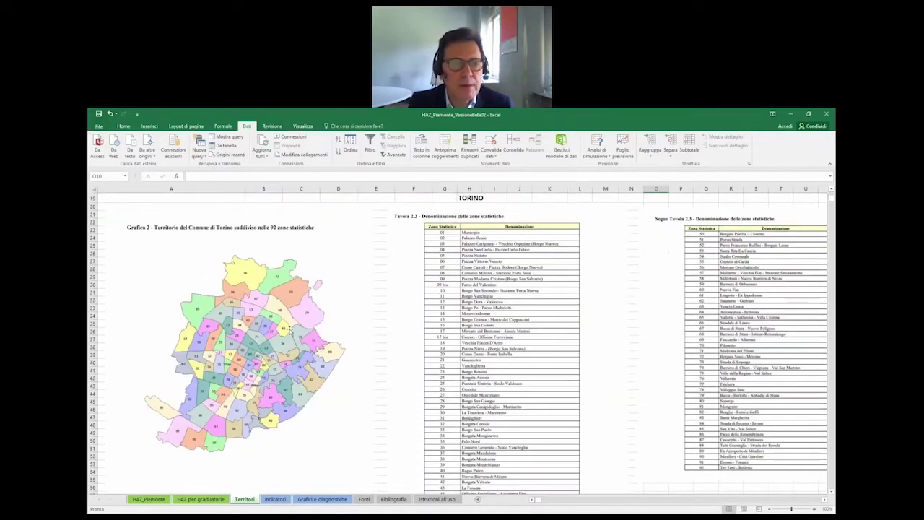
scroll(287, 330, "up", 2)
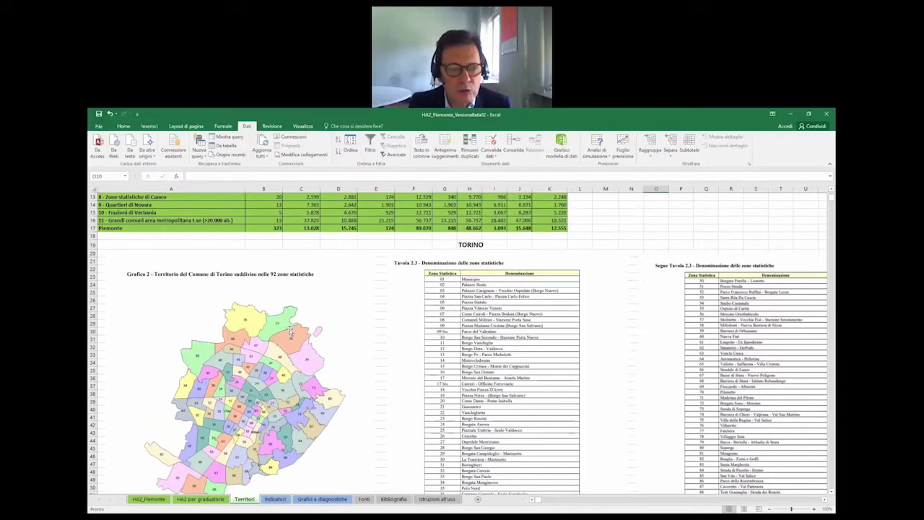
scroll(289, 330, "down", 1)
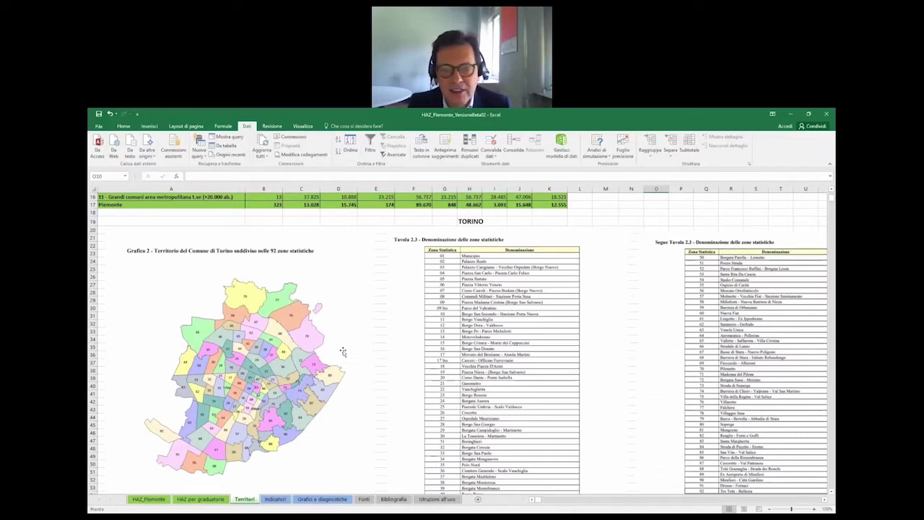
scroll(343, 352, "down", 1)
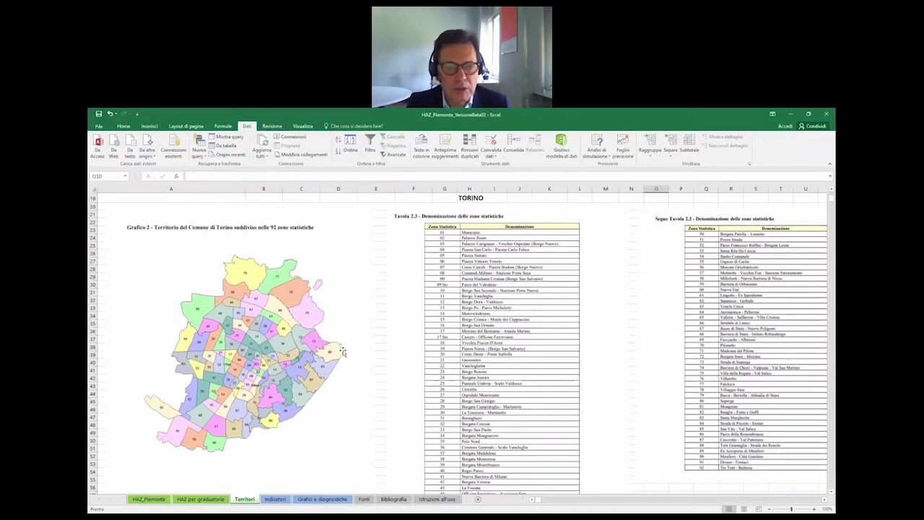
scroll(343, 351, "down", 1)
scroll(343, 352, "down", 1)
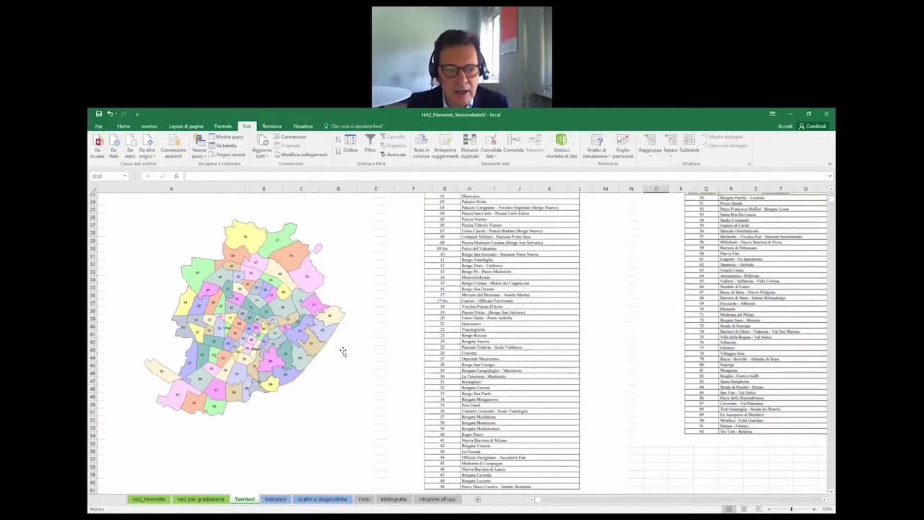
scroll(343, 352, "down", 1)
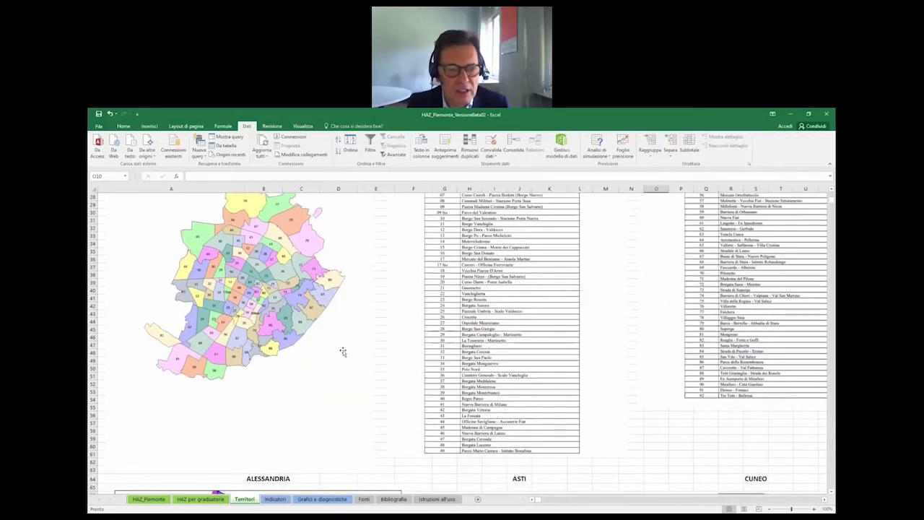
scroll(343, 352, "down", 1)
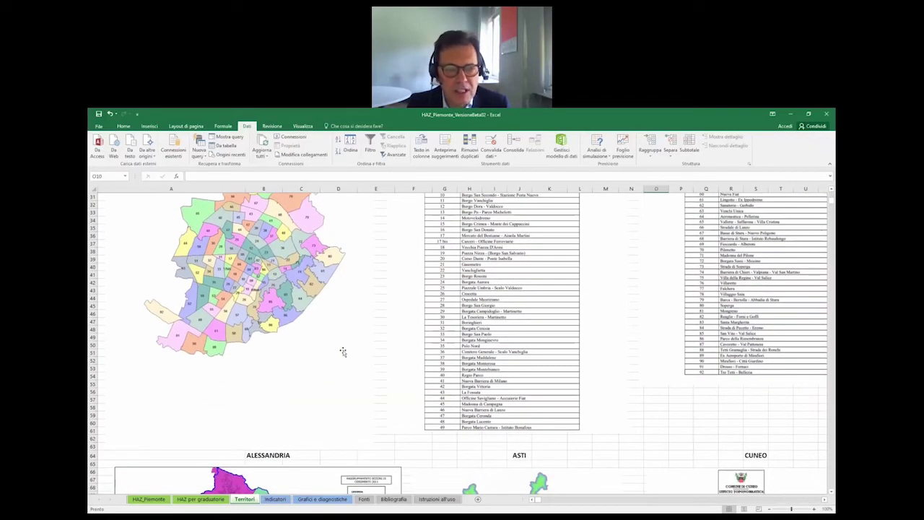
Look through the Alessandria, Asti, Cuneo, Novara, Verbania and Biella area maps on the Territori sheet
scroll(343, 351, "down", 9)
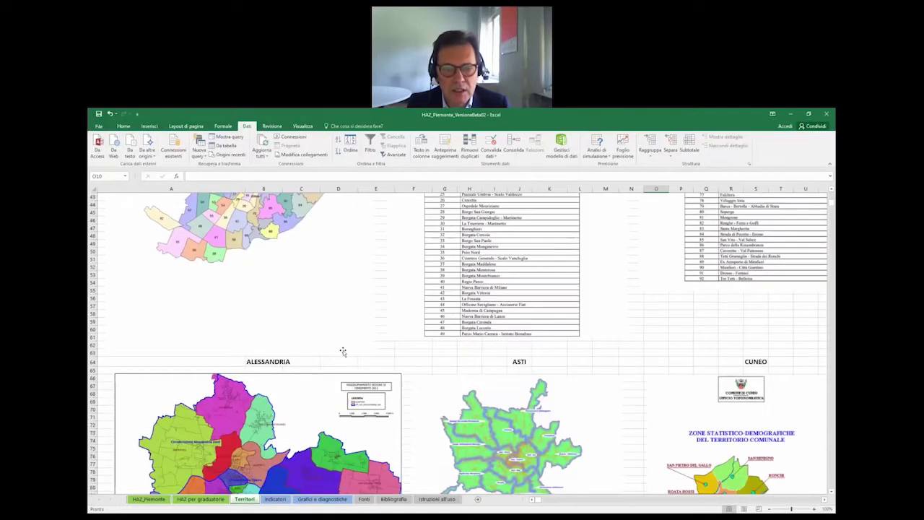
scroll(343, 352, "down", 1)
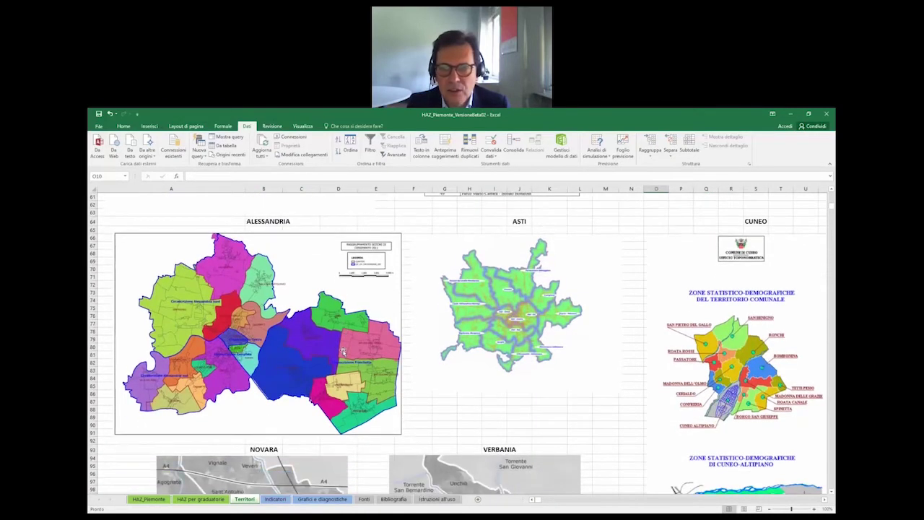
scroll(343, 352, "down", 7)
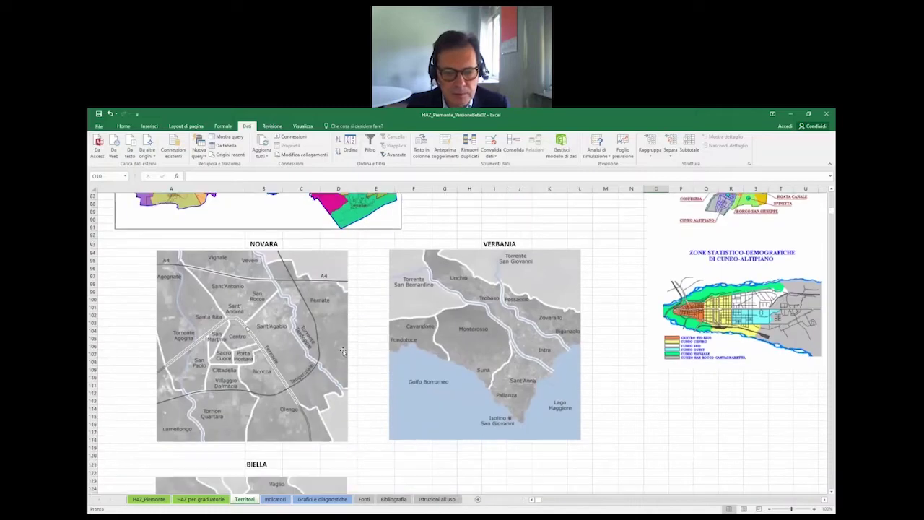
scroll(343, 352, "down", 16)
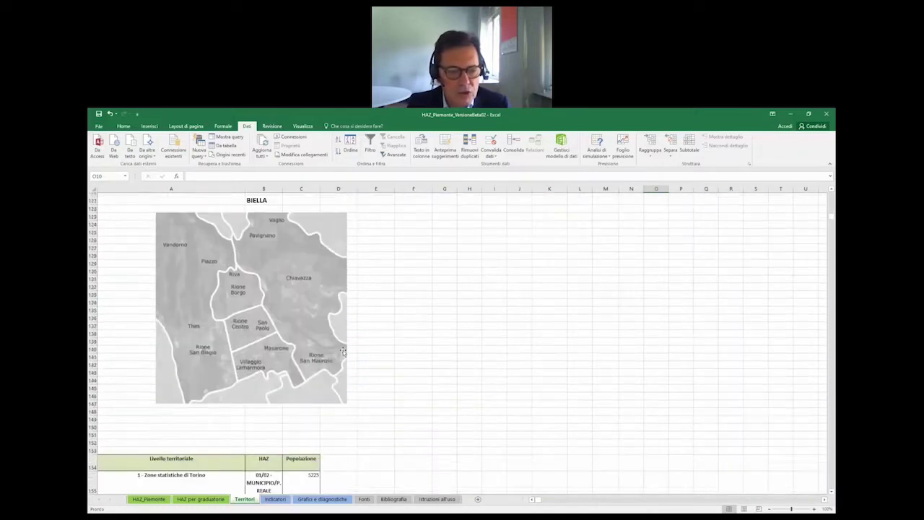
Review the population table by HAZ and the list of municipalities in the homogeneous zones of the Torino metropolitan area
scroll(343, 352, "down", 3)
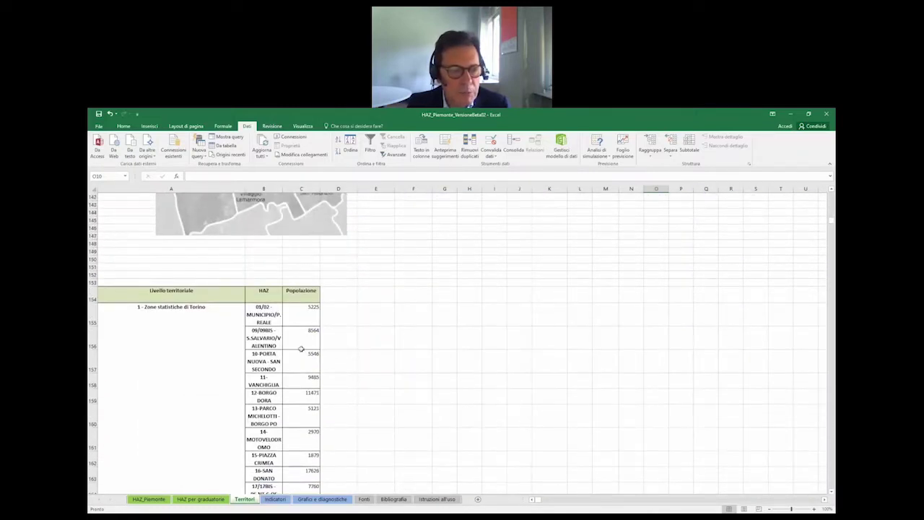
scroll(301, 350, "down", 3)
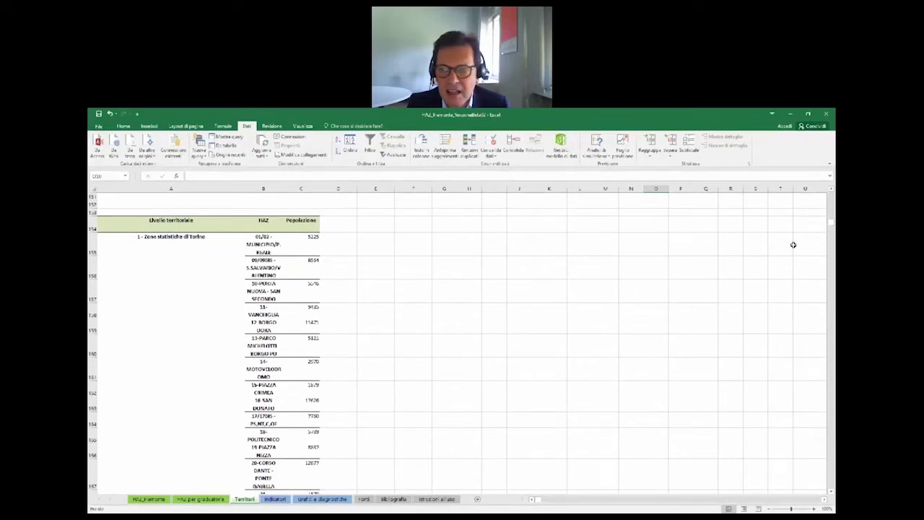
left_click_drag(833, 223, 833, 281)
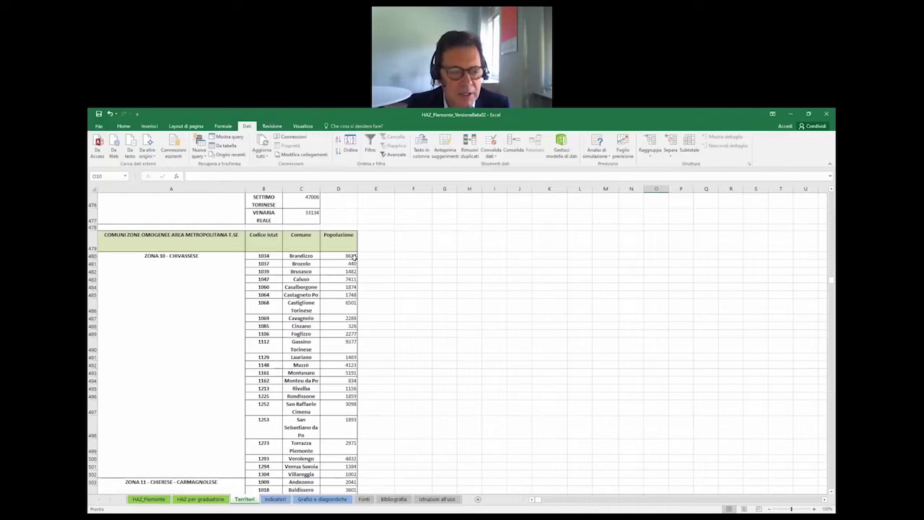
scroll(354, 257, "down", 7)
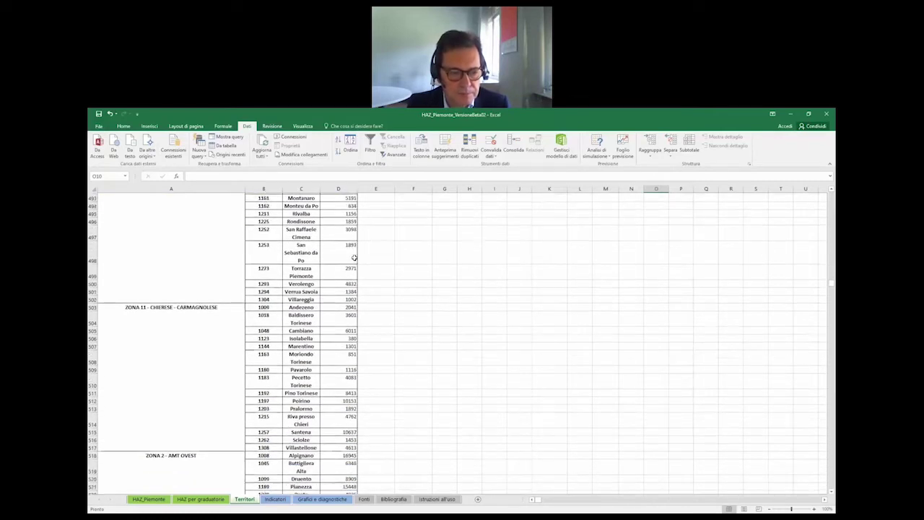
scroll(354, 257, "down", 1)
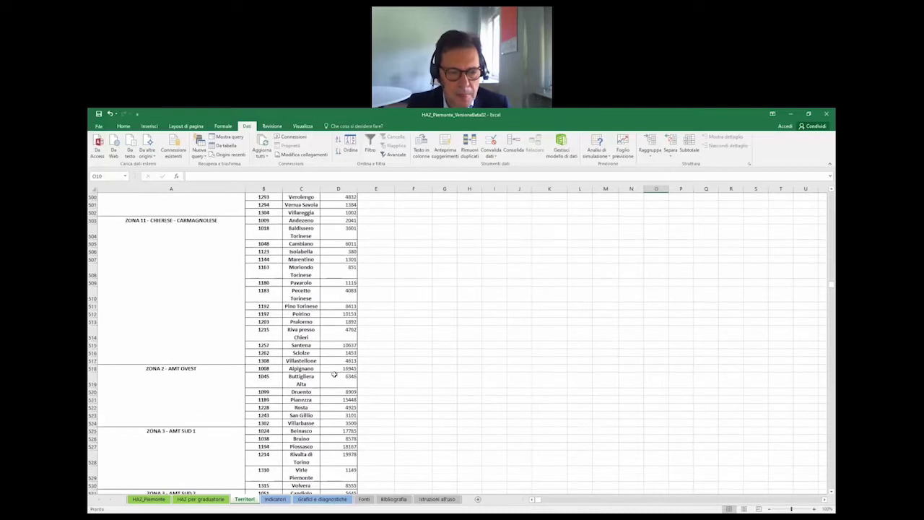
Read the definitions on the Indicatori sheet and examine the index distribution and scatter charts on the Grafici e diagnostiche sheet
left_click(275, 499)
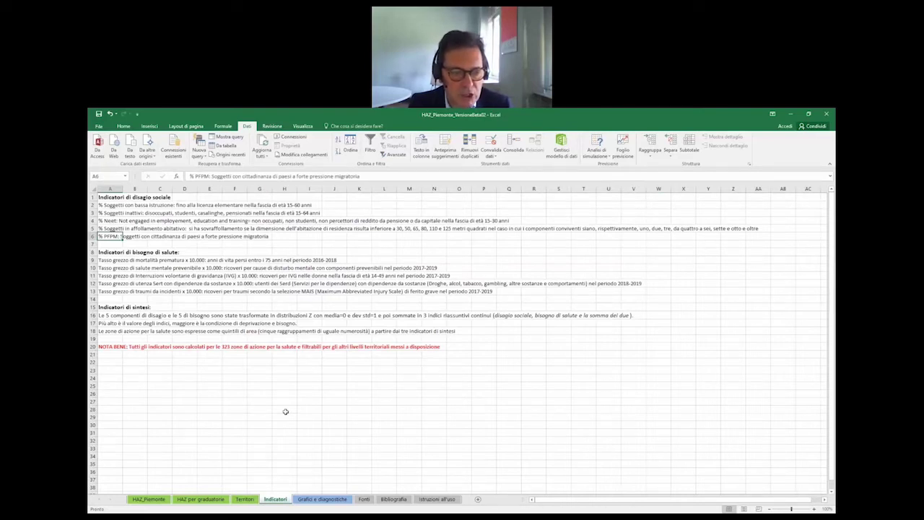
left_click(330, 500)
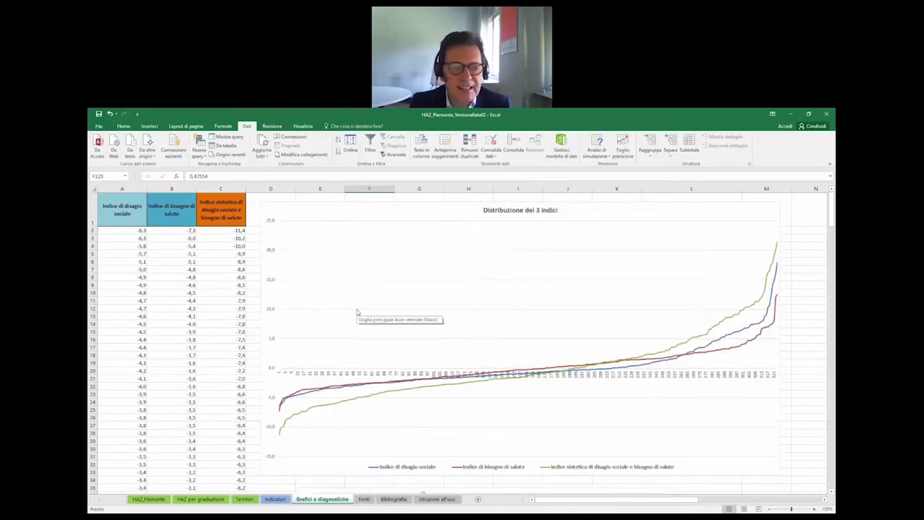
scroll(357, 309, "down", 2)
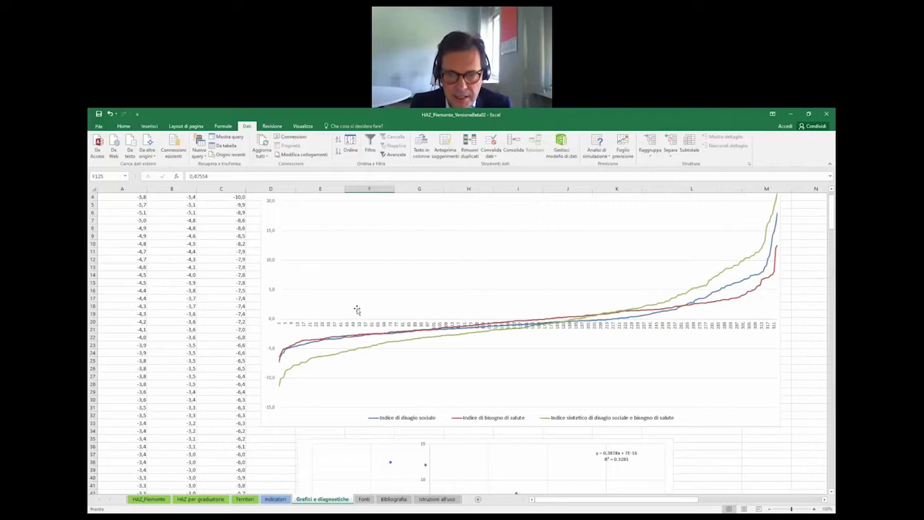
scroll(357, 308, "up", 2)
scroll(357, 309, "down", 8)
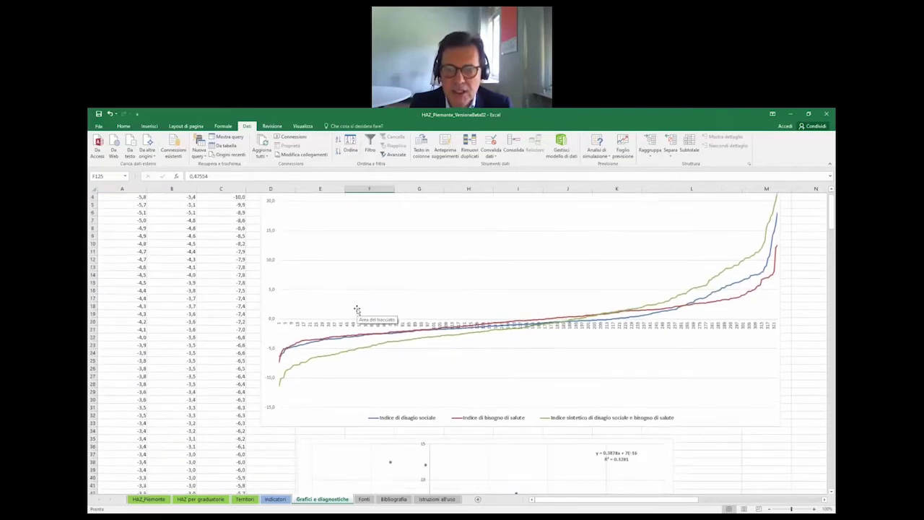
scroll(357, 308, "down", 4)
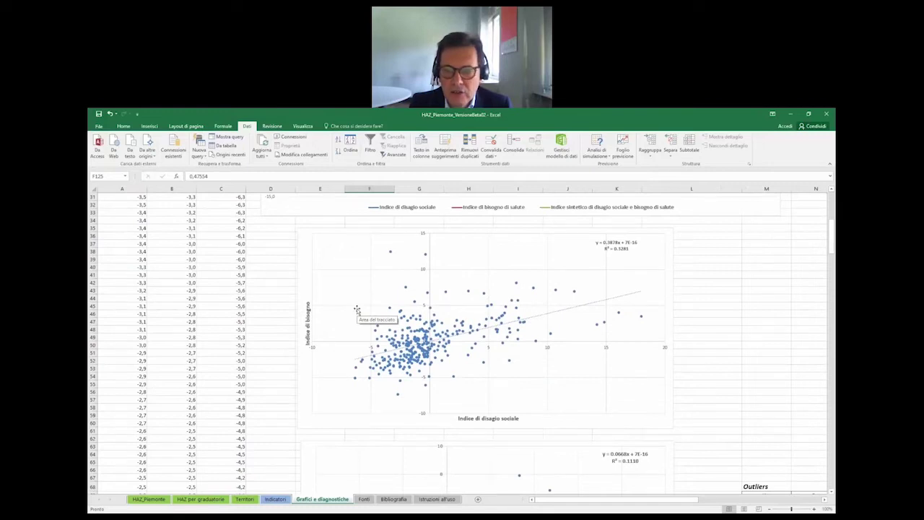
scroll(357, 309, "down", 5)
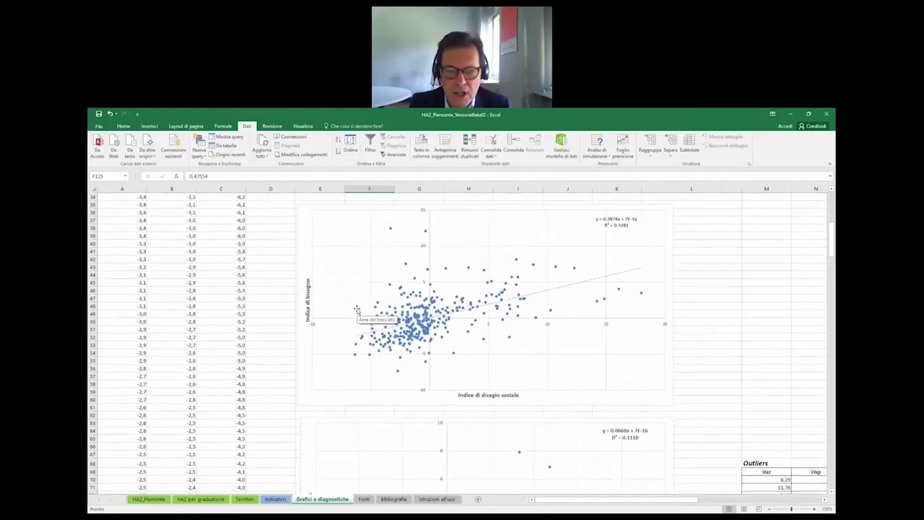
scroll(357, 309, "down", 5)
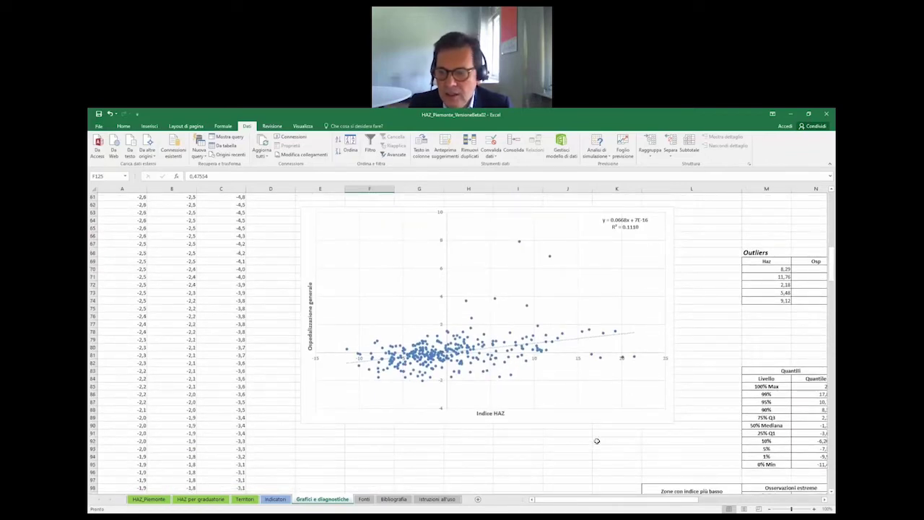
Review the Outliers, Quantili and Osservazioni estreme tables beside the hospitalisation scatter chart
left_click(825, 500)
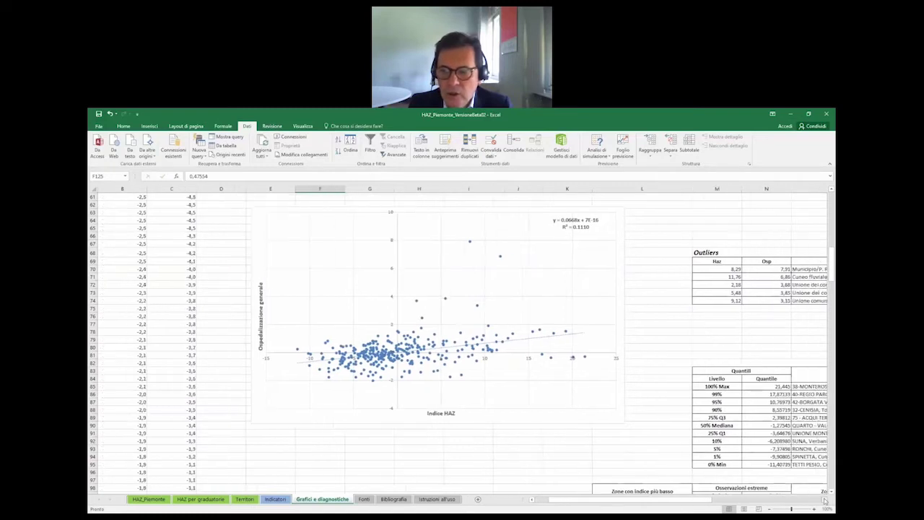
left_click(825, 499)
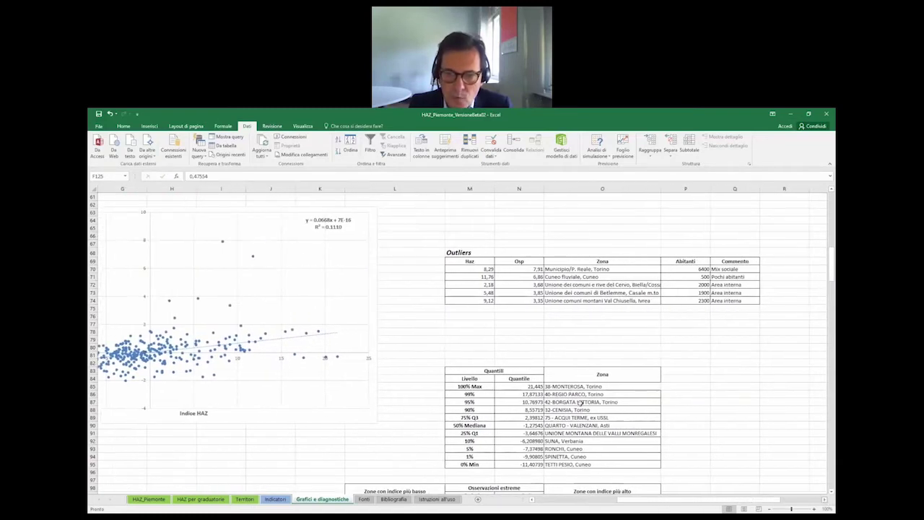
scroll(567, 388, "down", 1)
scroll(564, 389, "down", 3)
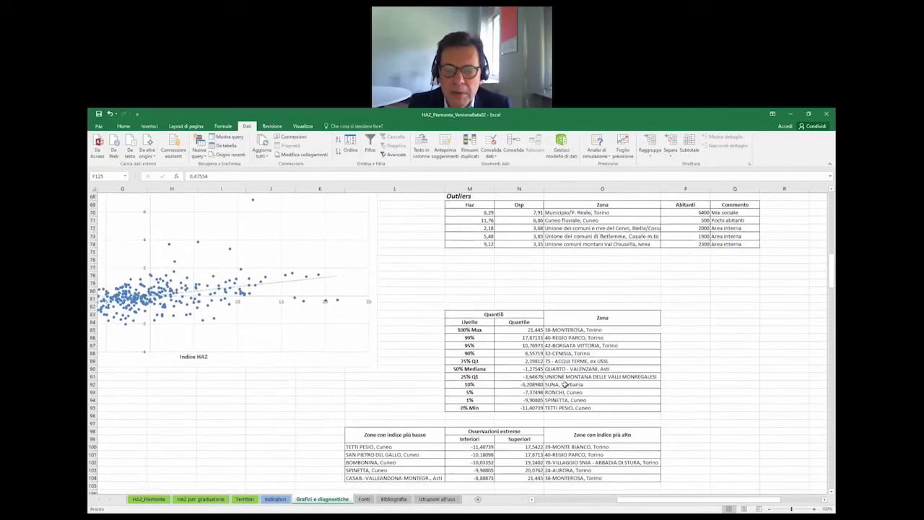
scroll(525, 350, "down", 5)
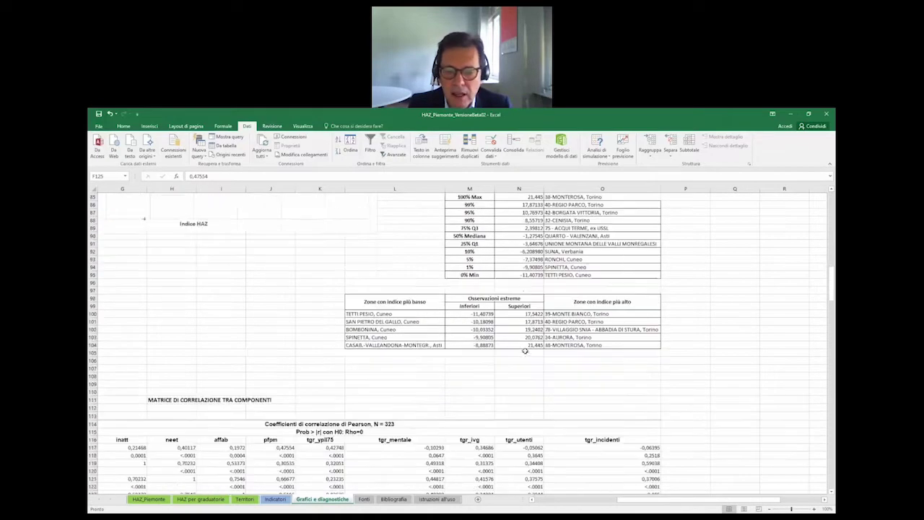
Examine the Pearson correlation matrix between the components and return to the distribution chart of the three indices
left_click_drag(659, 503, 618, 503)
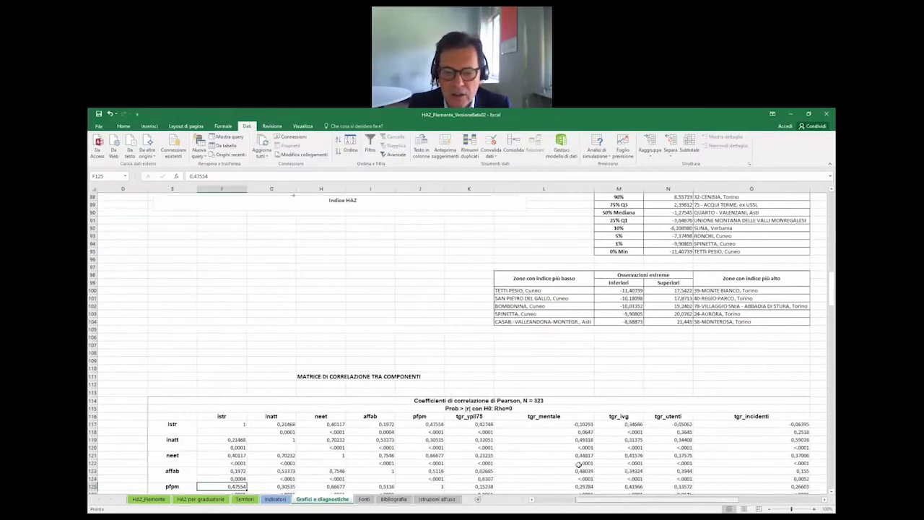
scroll(579, 465, "down", 3)
scroll(578, 465, "down", 6)
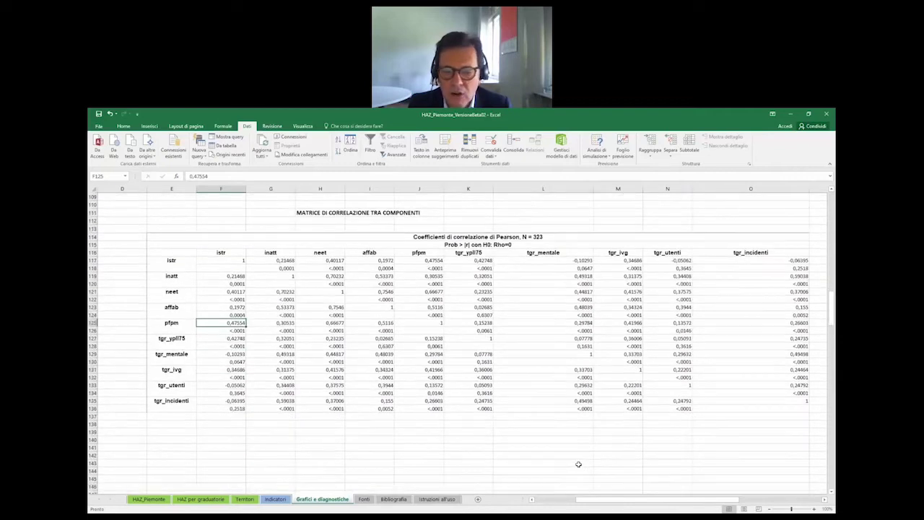
scroll(611, 475, "up", 6)
scroll(610, 476, "up", 5)
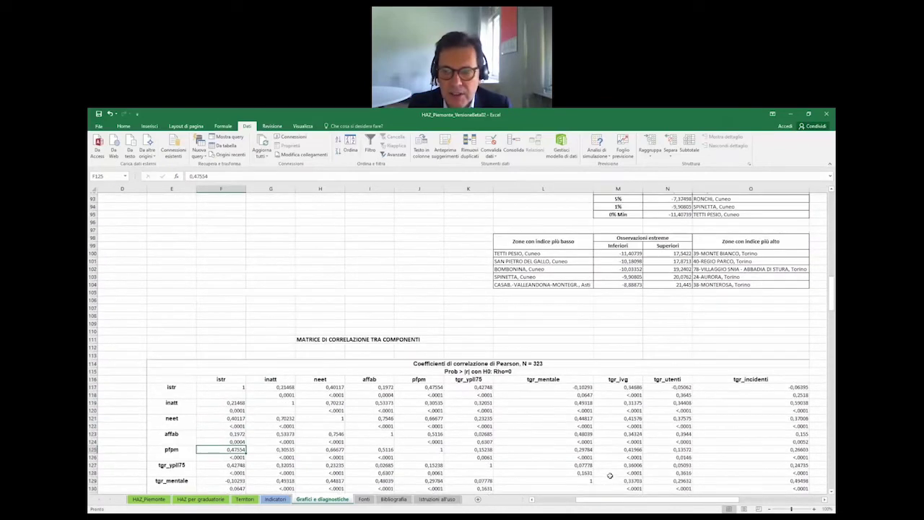
scroll(610, 475, "up", 20)
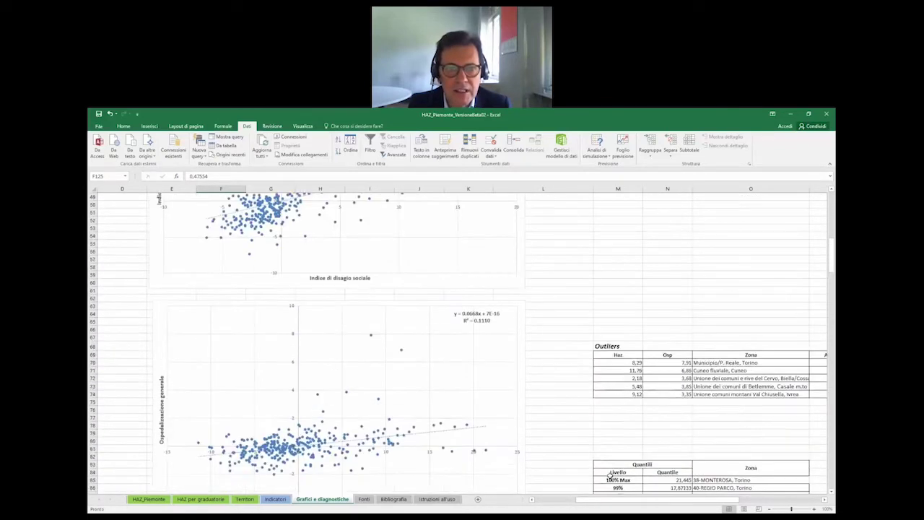
scroll(610, 475, "up", 7)
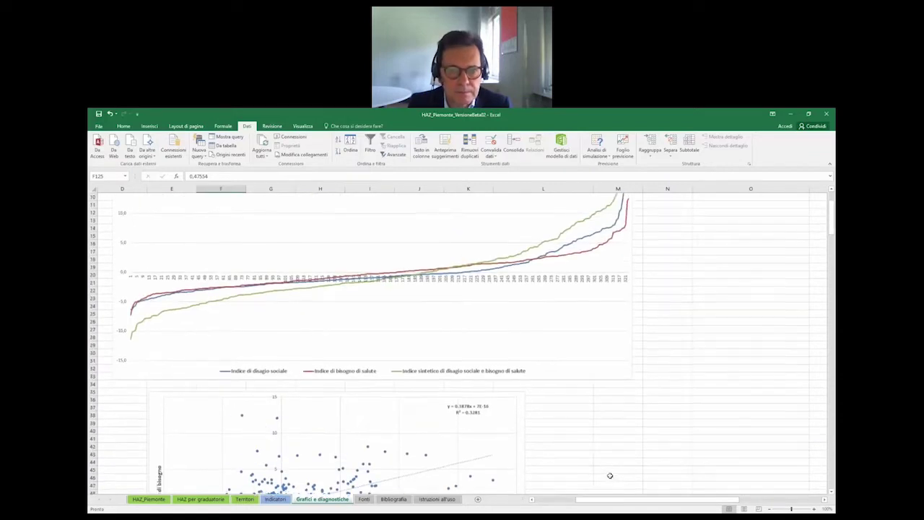
Read the information sources on the Fonti sheet and the references on the Bibliografia sheet
left_click(364, 499)
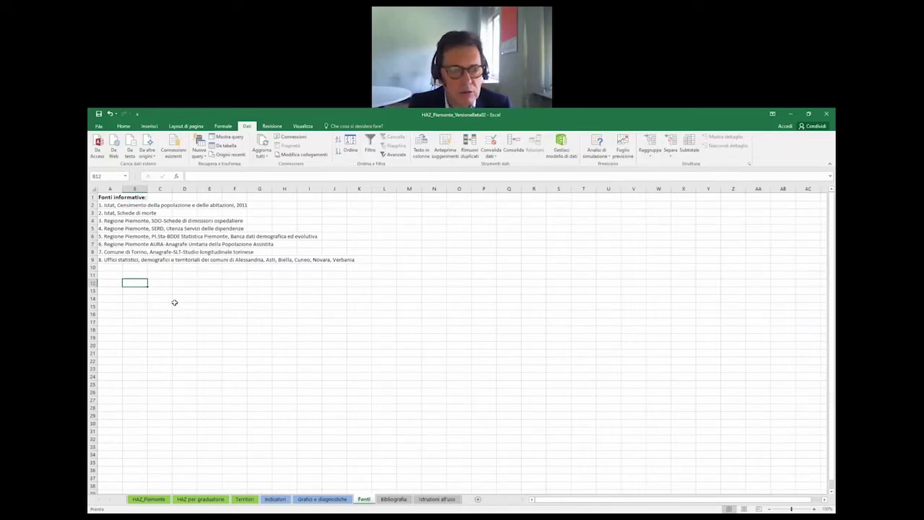
left_click(394, 499)
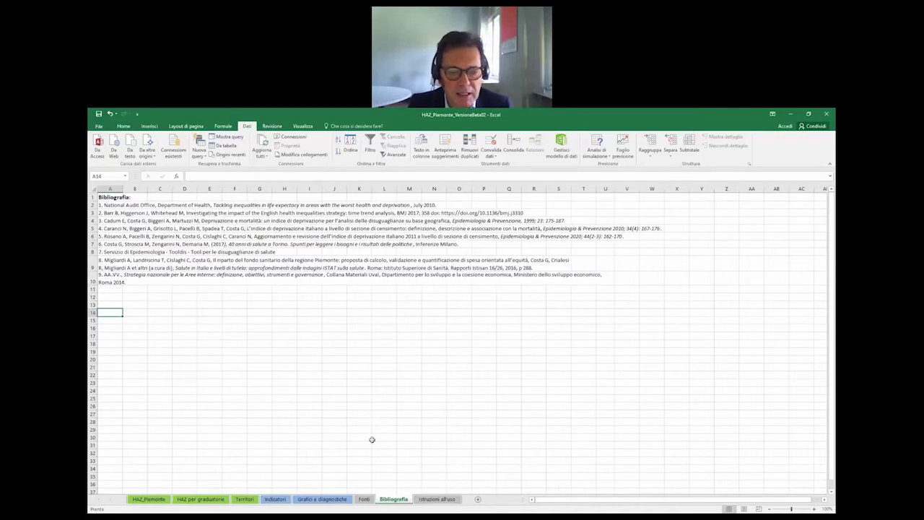
Read the usage notes on the Istruzioni all'uso sheet and filter the HAZ per graduatorie sheet to ASL TO4 only
left_click(437, 499)
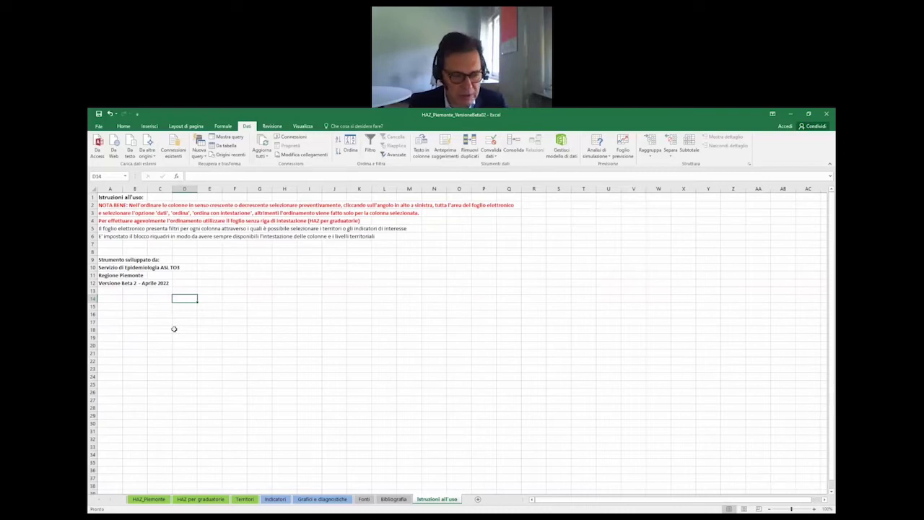
left_click(201, 499)
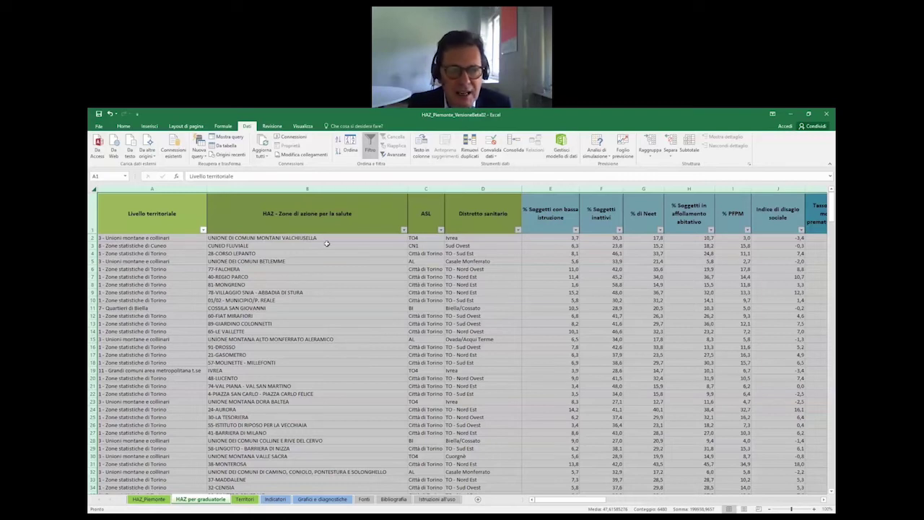
left_click(441, 230)
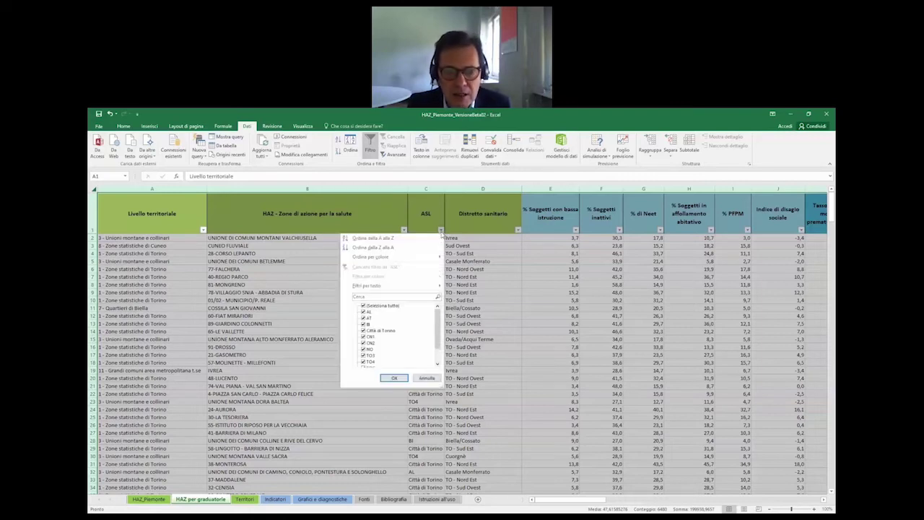
left_click(375, 309)
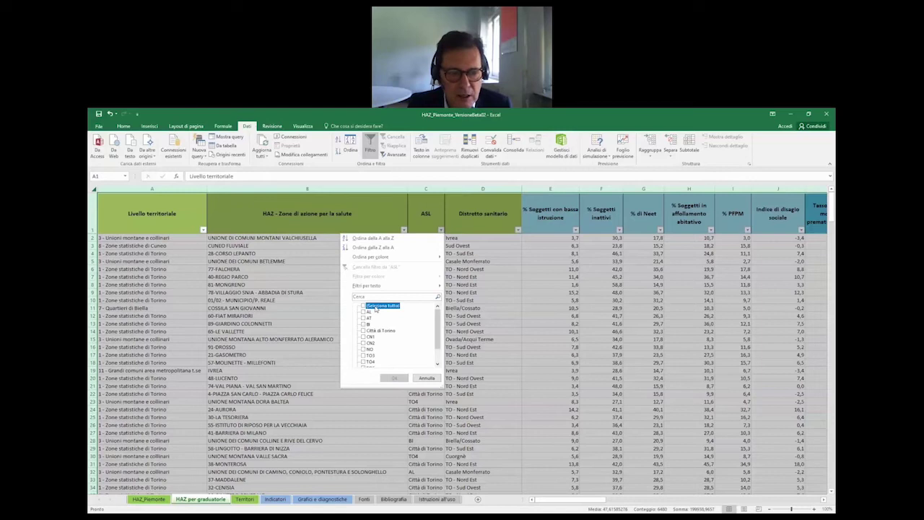
scroll(372, 365, "down", 1)
left_click(365, 344)
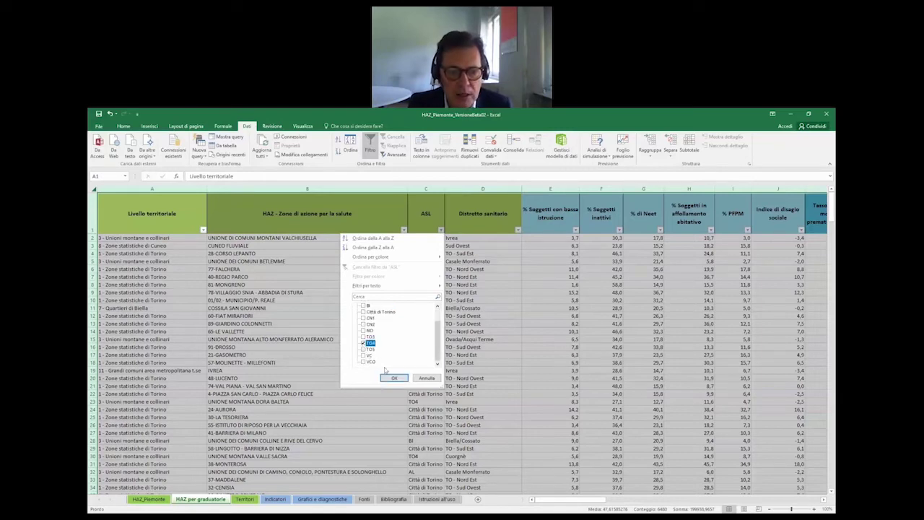
left_click(394, 378)
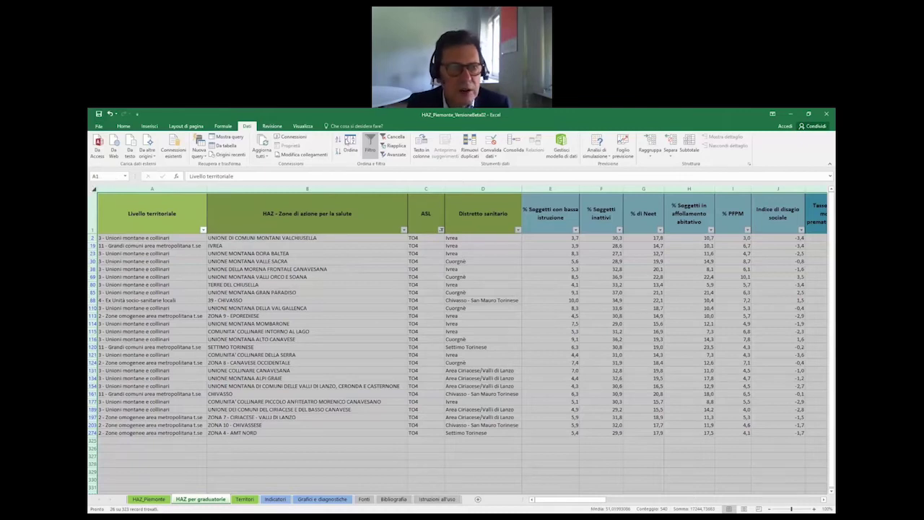
Sort the filtered TO4 zones by Livello territoriale from Z to A
left_click(351, 145)
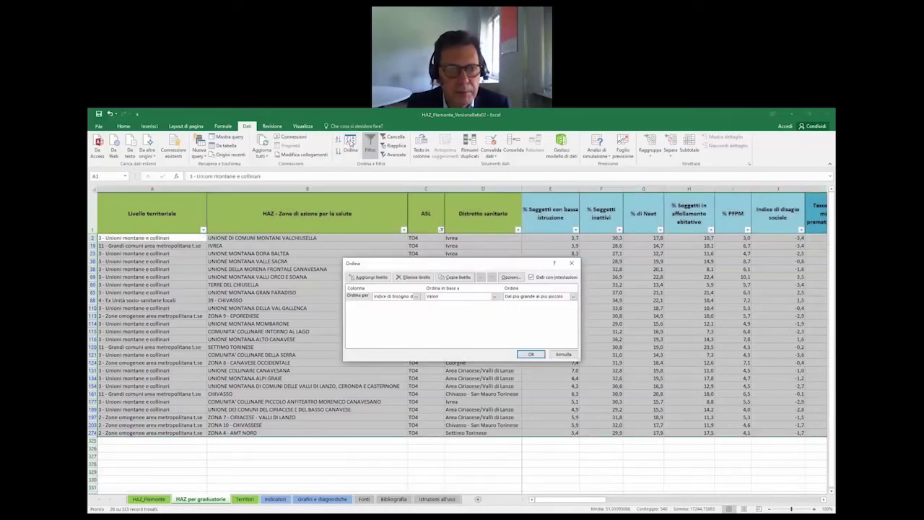
left_click(416, 297)
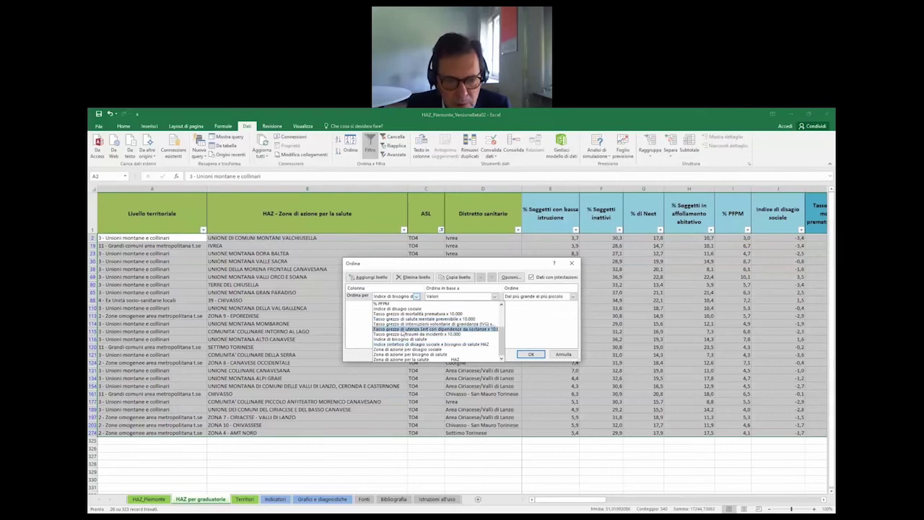
scroll(401, 329, "up", 3)
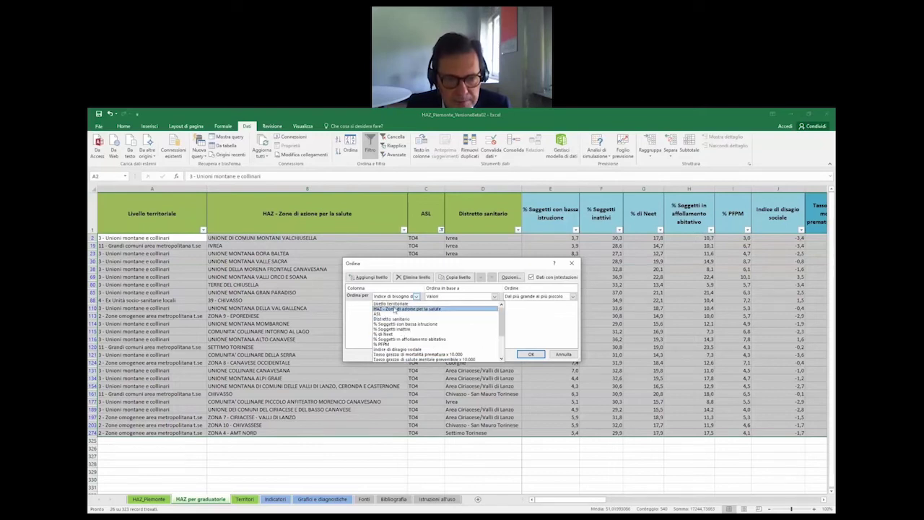
left_click(396, 304)
left_click(530, 354)
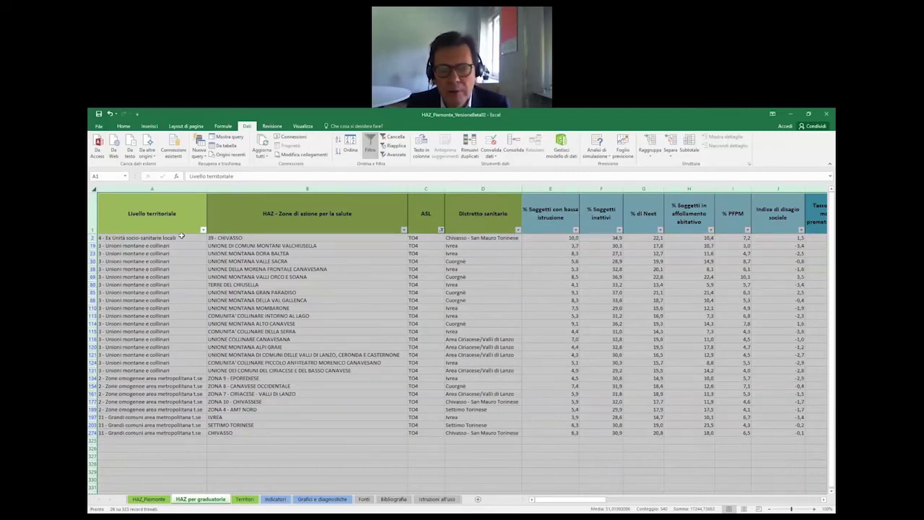
Review the TO4 territorial levels group by group: Unioni montane e collinari, Zone omogenee and Grandi comuni area metropolitana
left_click_drag(182, 236, 186, 432)
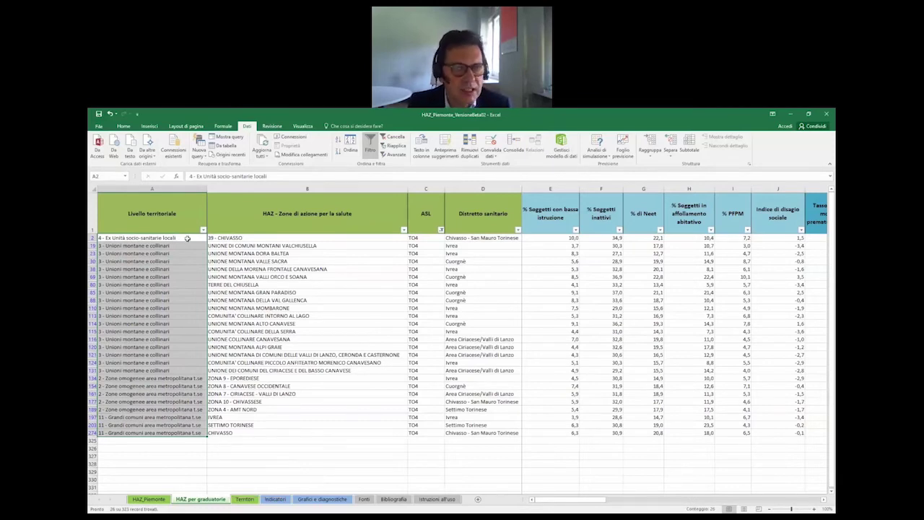
left_click_drag(184, 246, 184, 369)
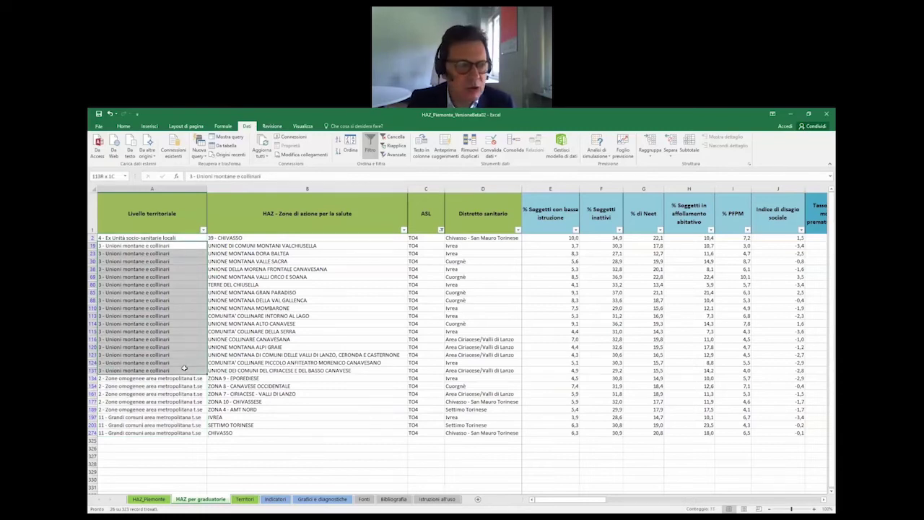
left_click_drag(184, 369, 185, 410)
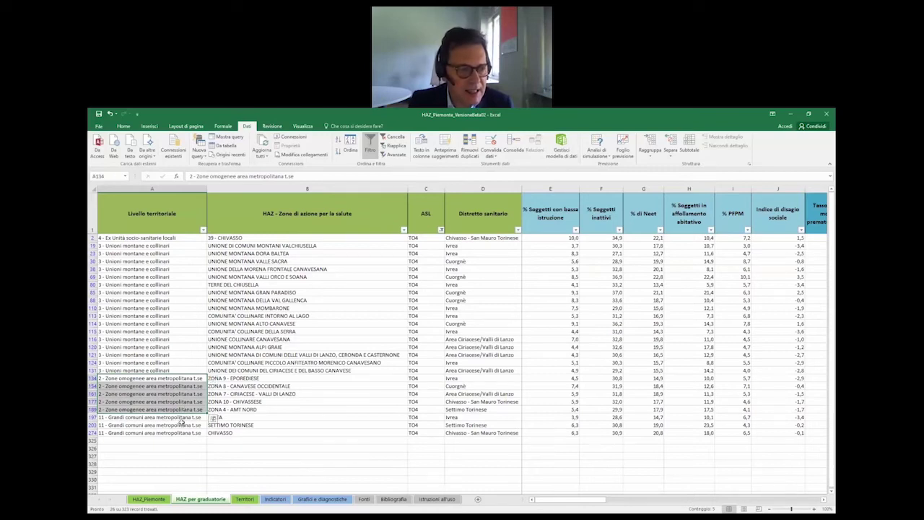
left_click(184, 417)
left_click_drag(183, 418, 184, 434)
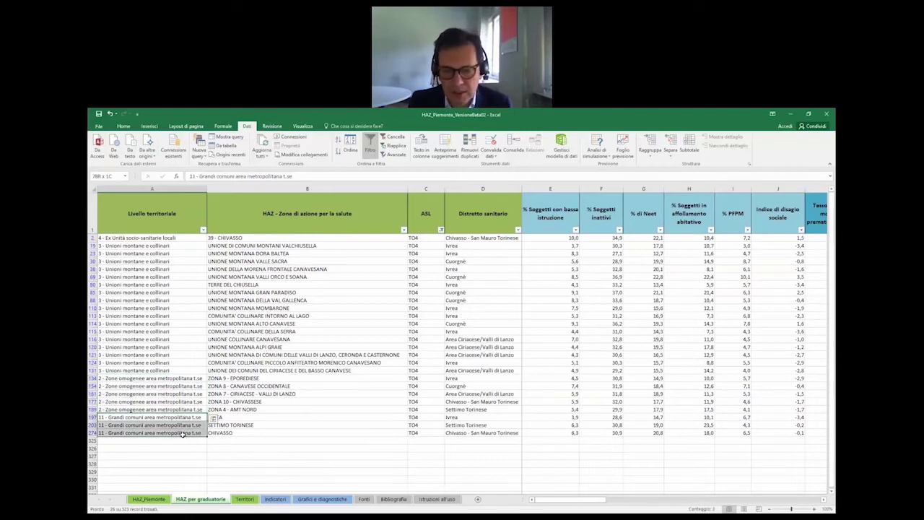
left_click_drag(182, 435, 182, 434)
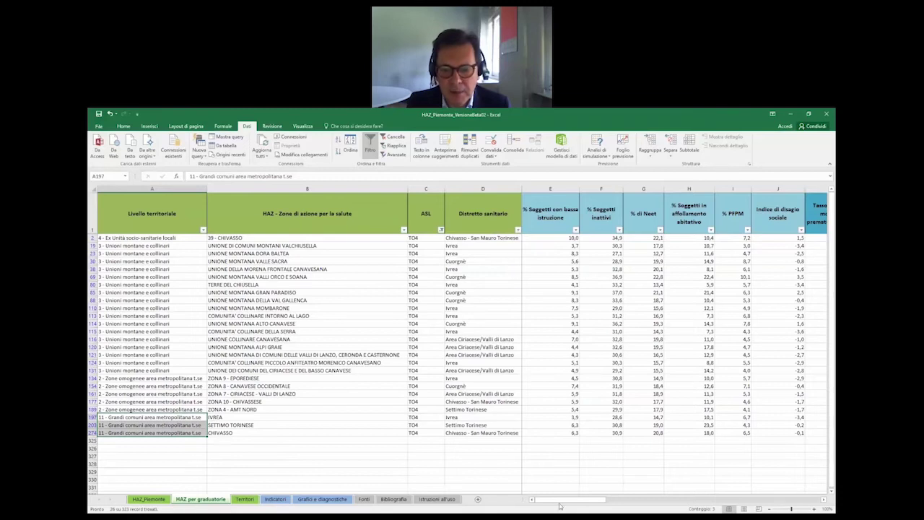
Rank the whole TO4 table by Indice sintetico di disagio sociale e bisogno di salute HAZ, from largest to smallest
left_click_drag(572, 501, 787, 486)
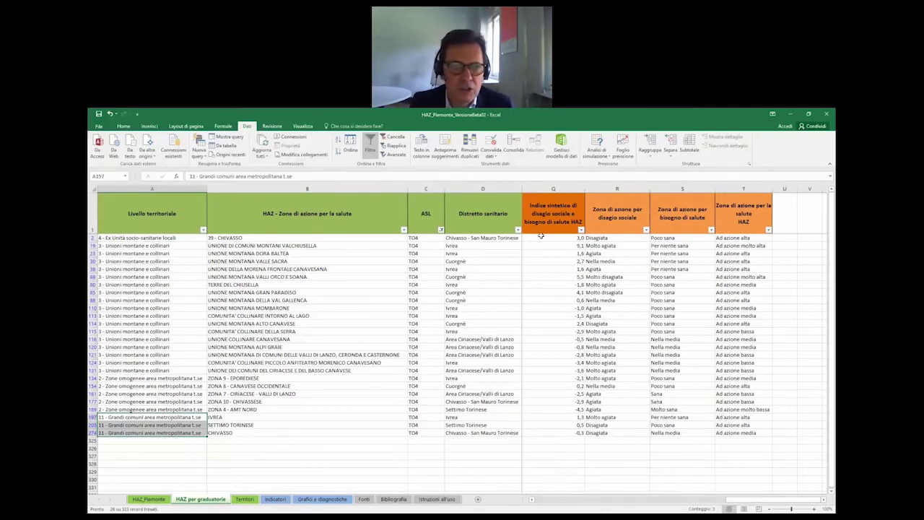
left_click(91, 188)
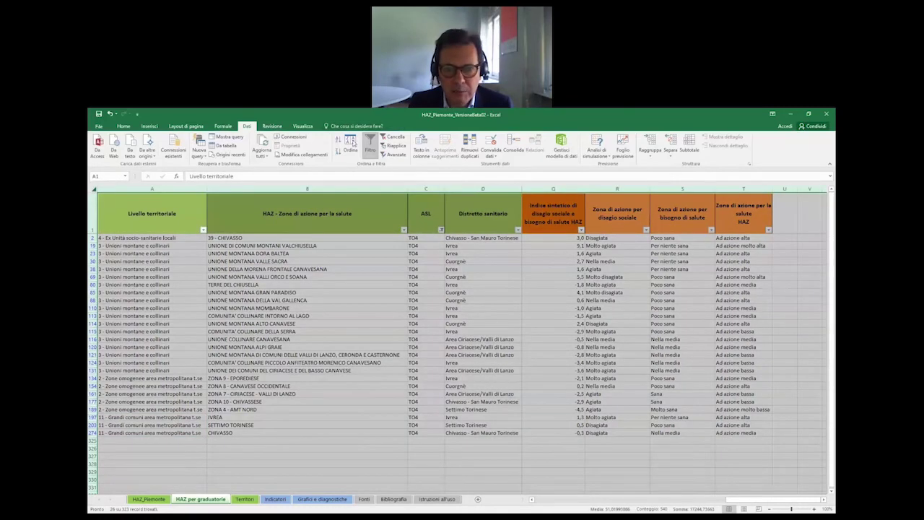
left_click(350, 144)
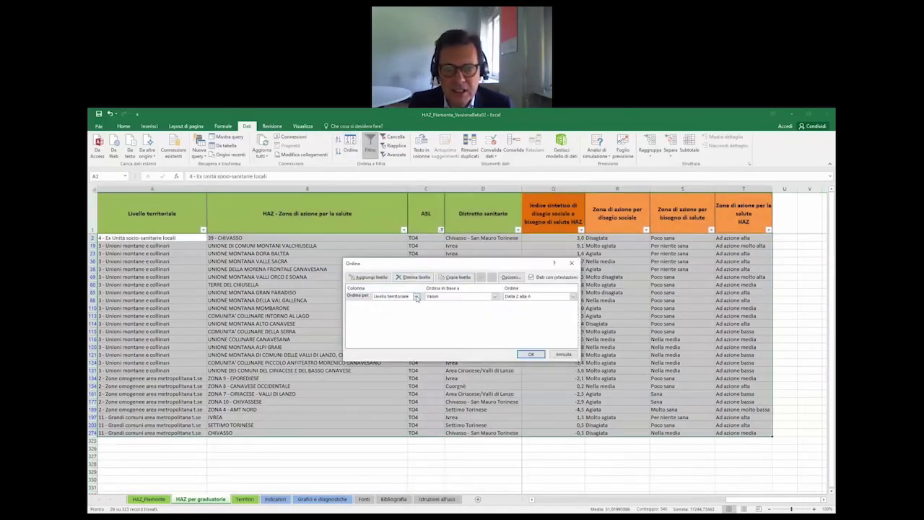
left_click(417, 298)
scroll(504, 356, "down", 3)
scroll(504, 355, "down", 1)
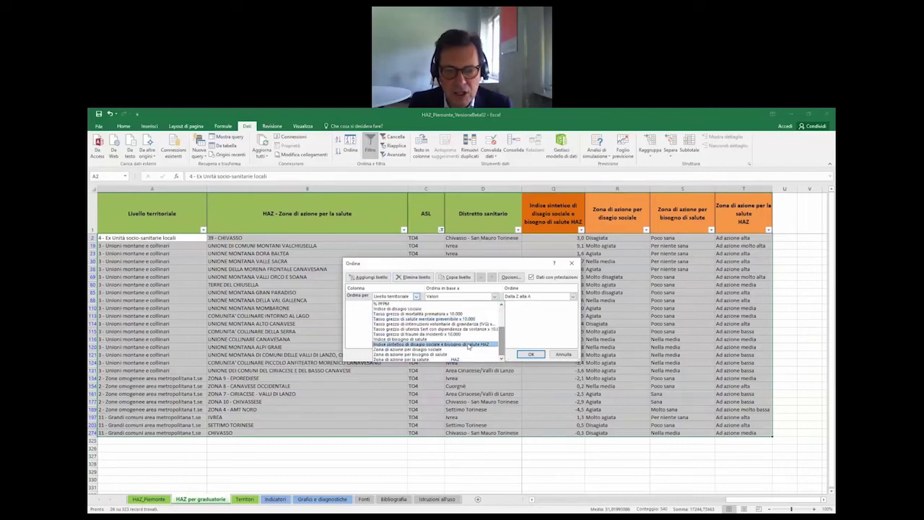
left_click(468, 345)
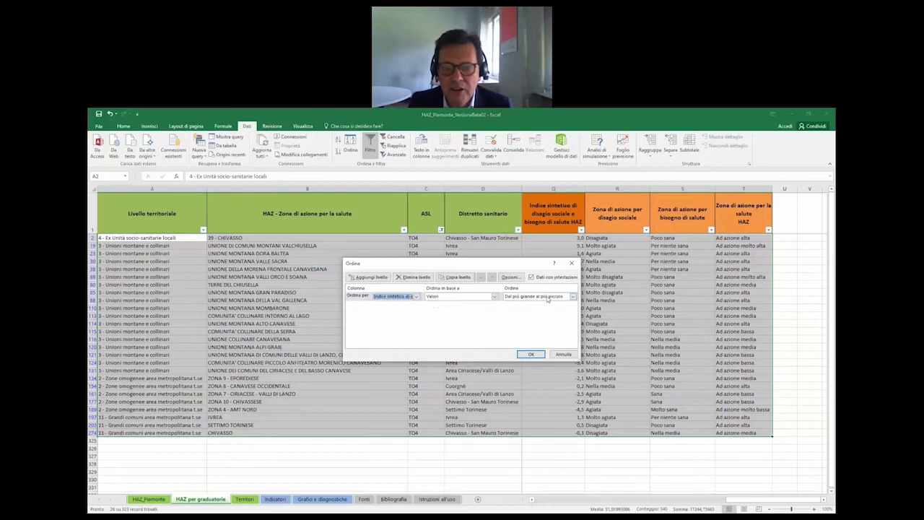
left_click(531, 355)
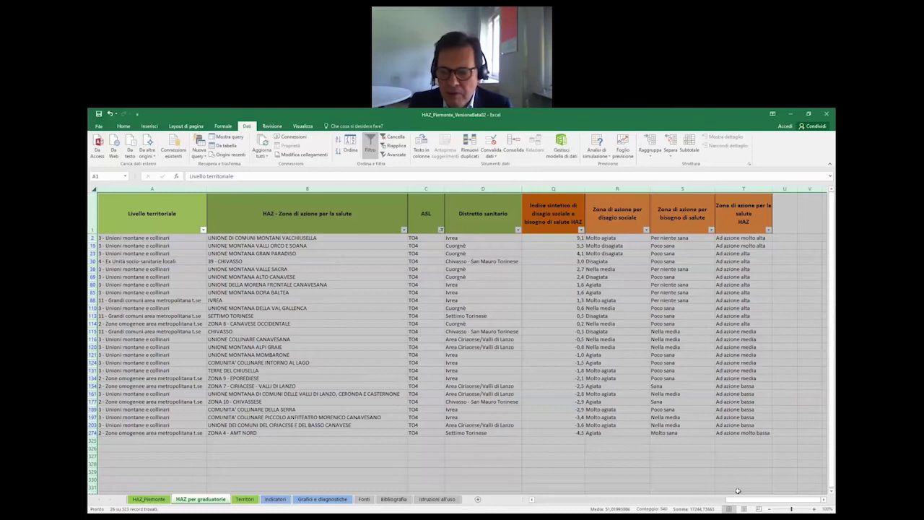
Re-sort the TO4 zones by Indice di disagio sociale from largest to smallest and review the index's component percentages
left_click_drag(746, 498, 602, 501)
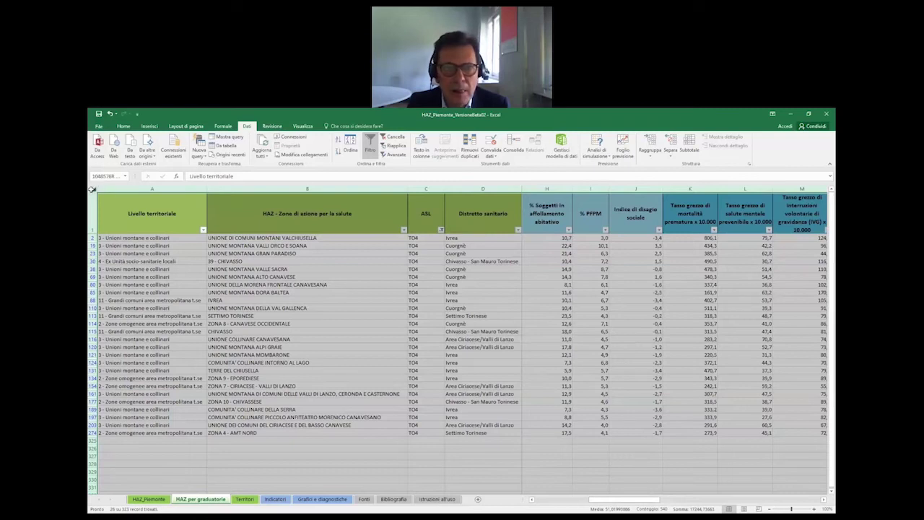
left_click(350, 141)
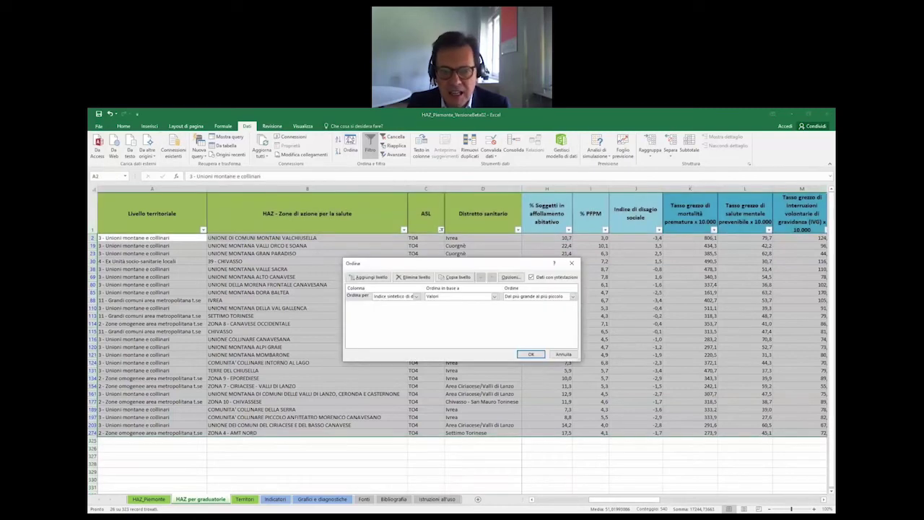
left_click(416, 297)
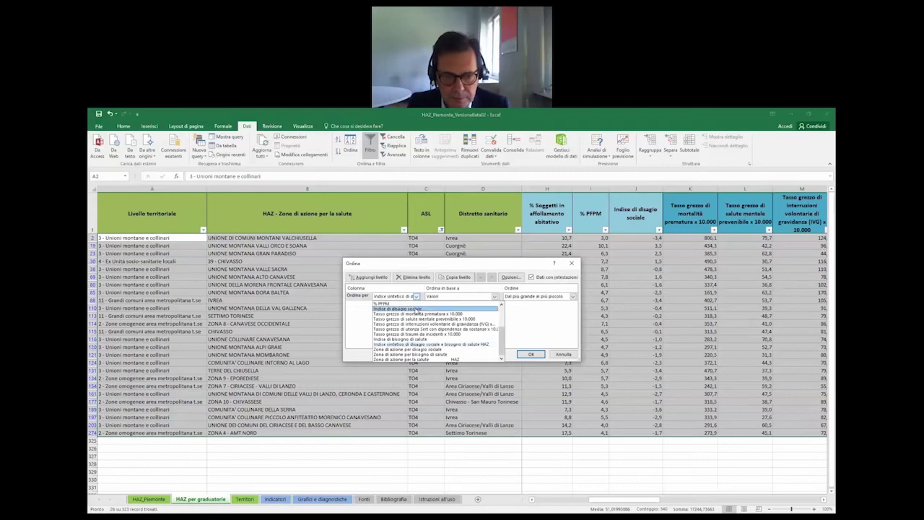
left_click(417, 308)
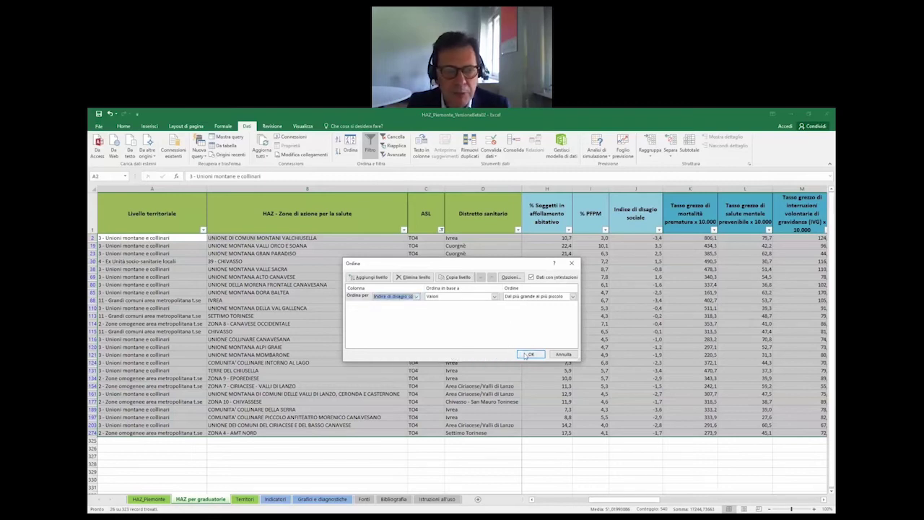
left_click(528, 354)
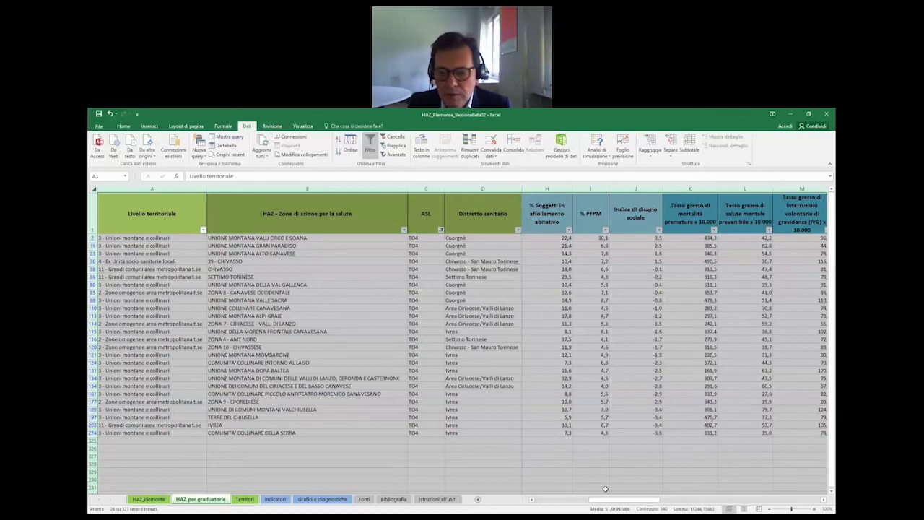
left_click_drag(611, 501, 587, 506)
left_click_drag(586, 505, 551, 500)
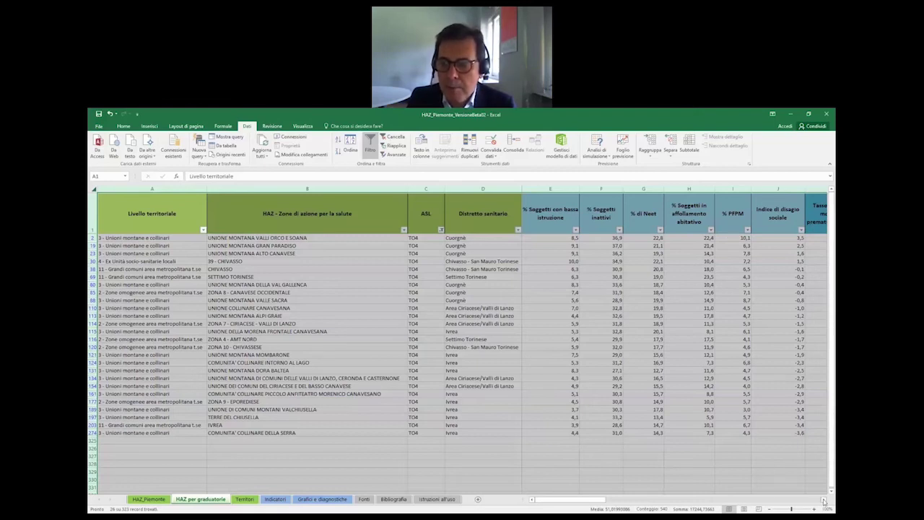
Re-sort the TO4 zones by Indice di bisogno di salute from largest to smallest and review the component health rates
scroll(824, 499, "right", 4)
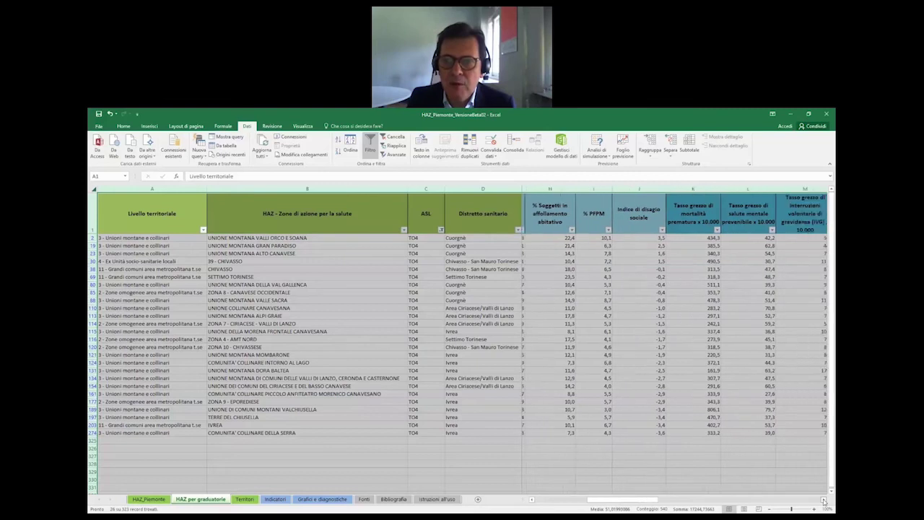
scroll(824, 500, "right", 1)
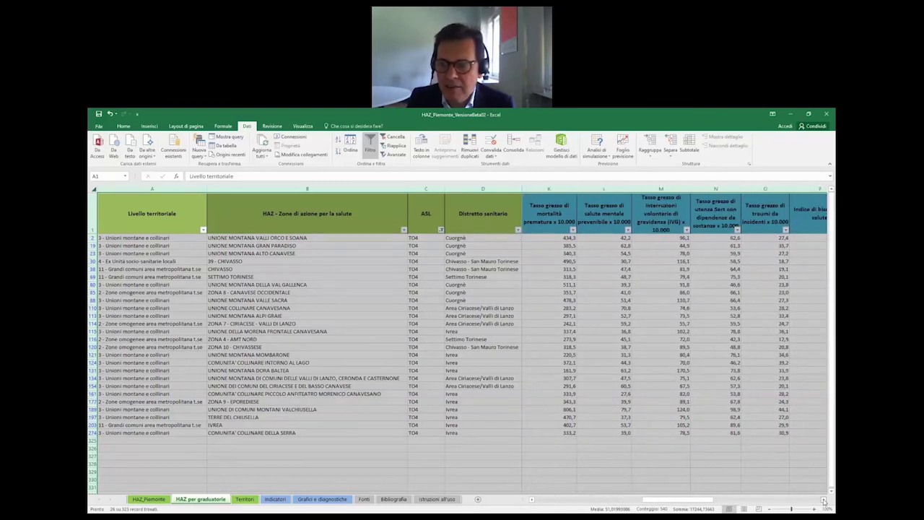
scroll(824, 500, "right", 1)
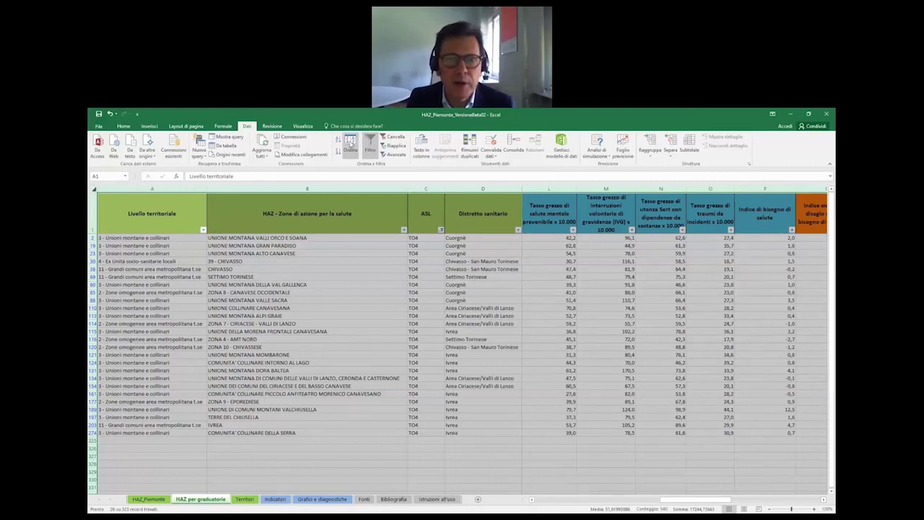
left_click(350, 143)
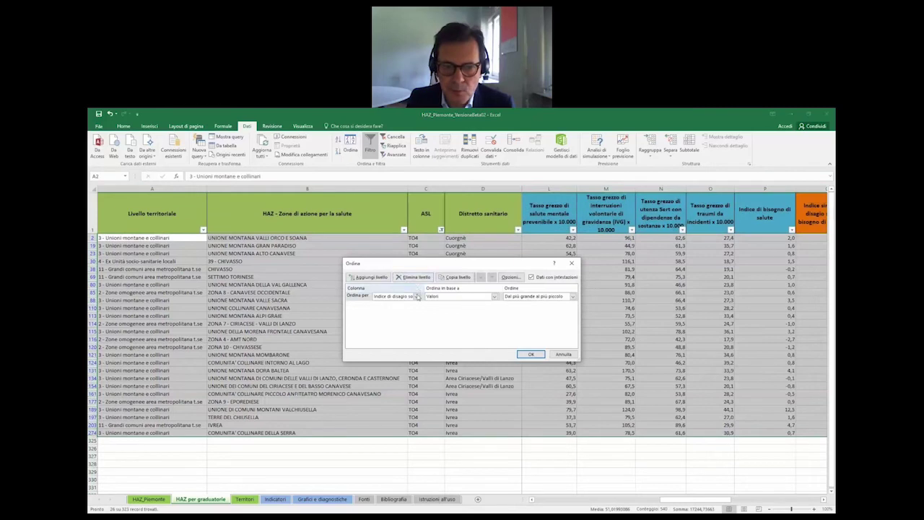
left_click(417, 297)
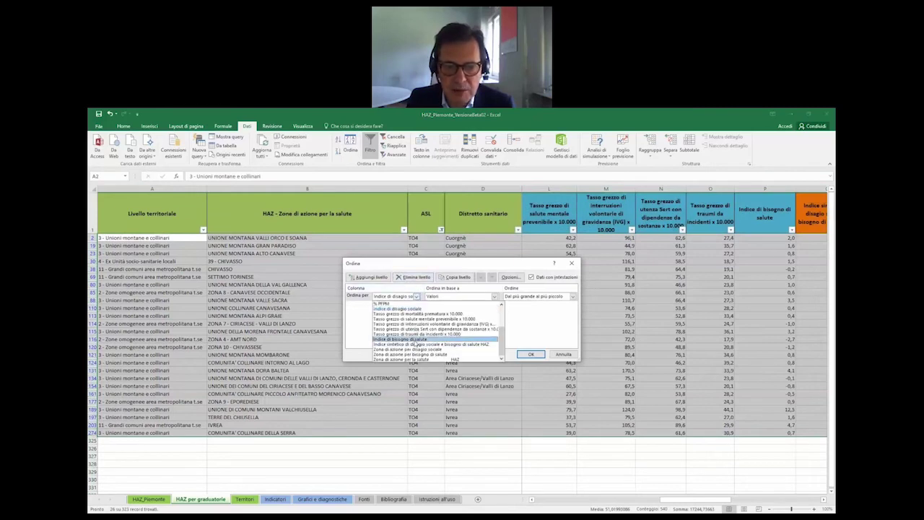
left_click(412, 341)
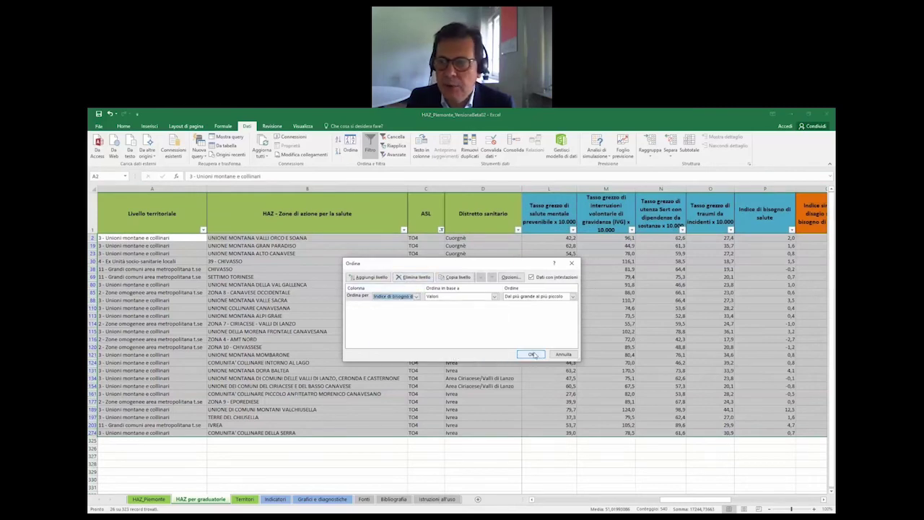
left_click(532, 354)
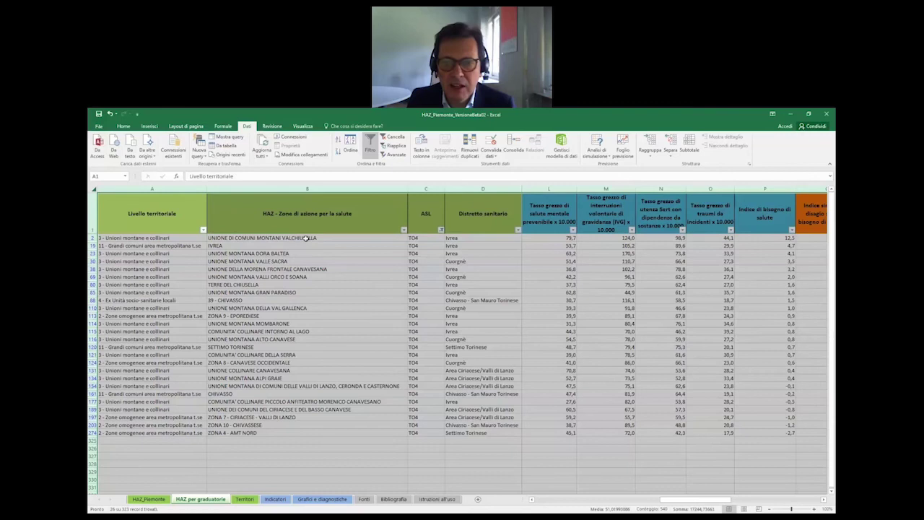
left_click(533, 500)
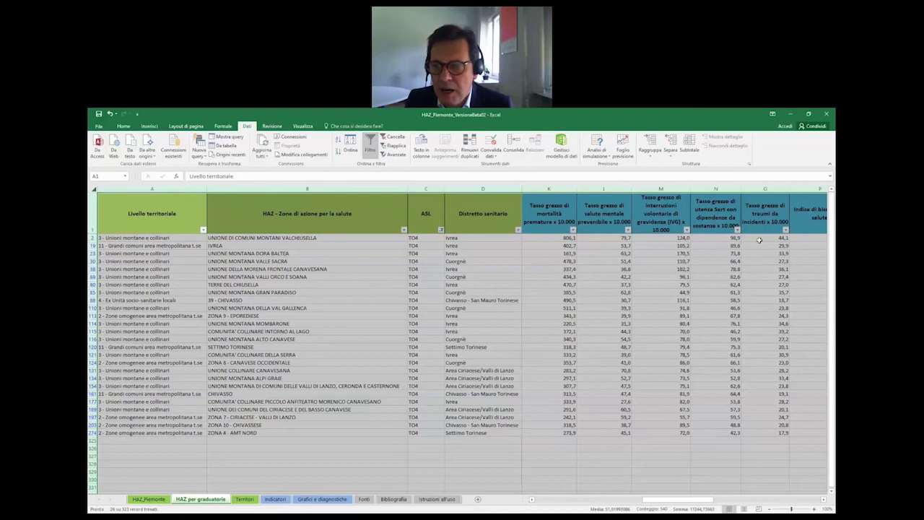
left_click(698, 329)
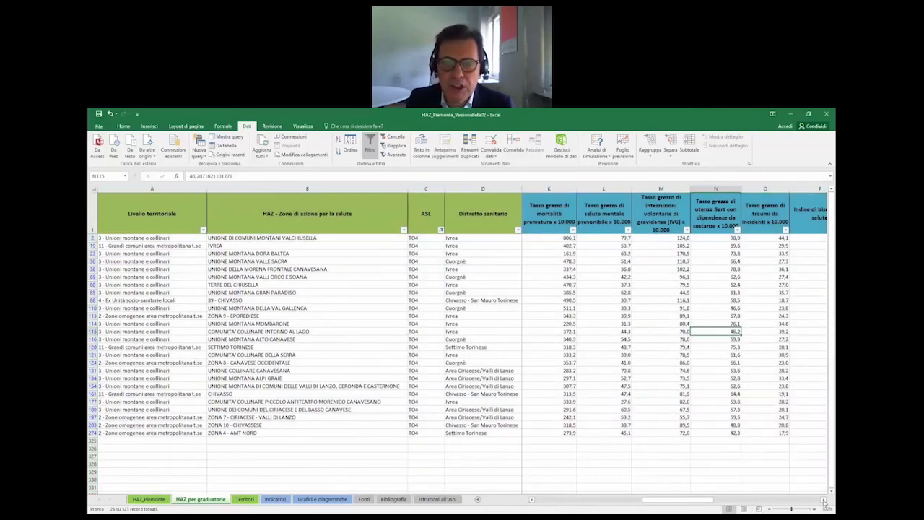